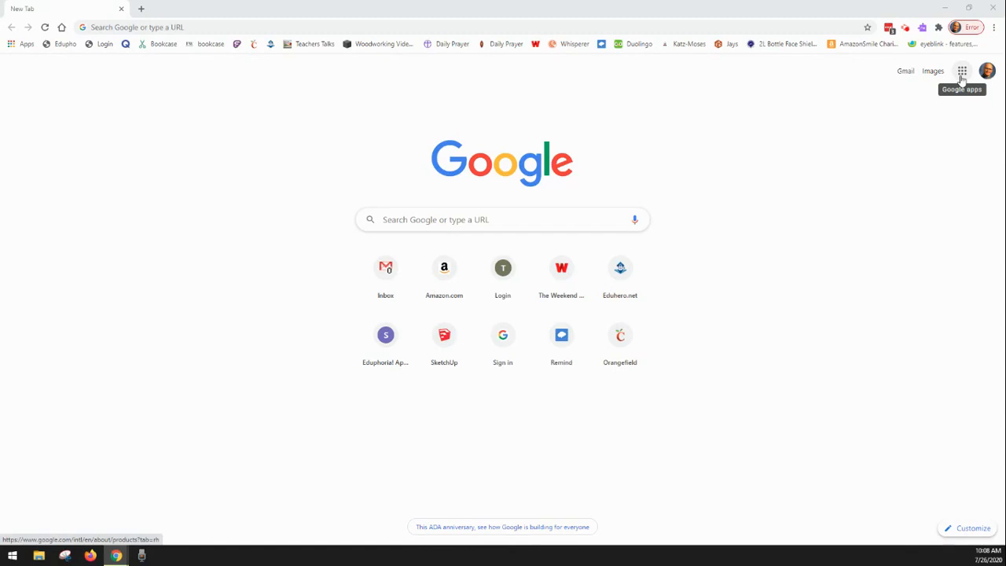
Step: Go to Google Forms and open the "Pract 3" form from the recent forms
{"action": "left_click", "coordinate": [963, 72]}
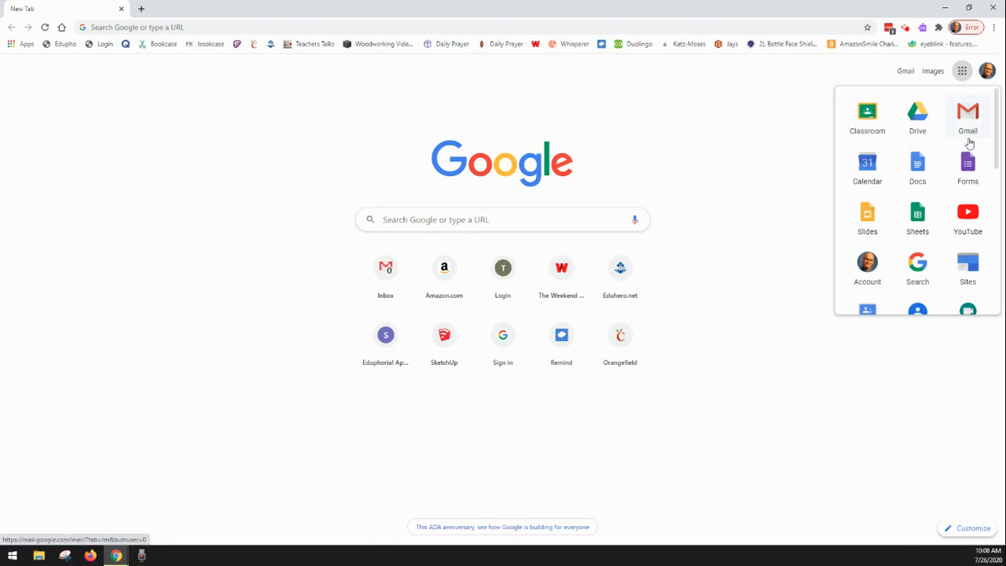
{"action": "left_click", "coordinate": [969, 177]}
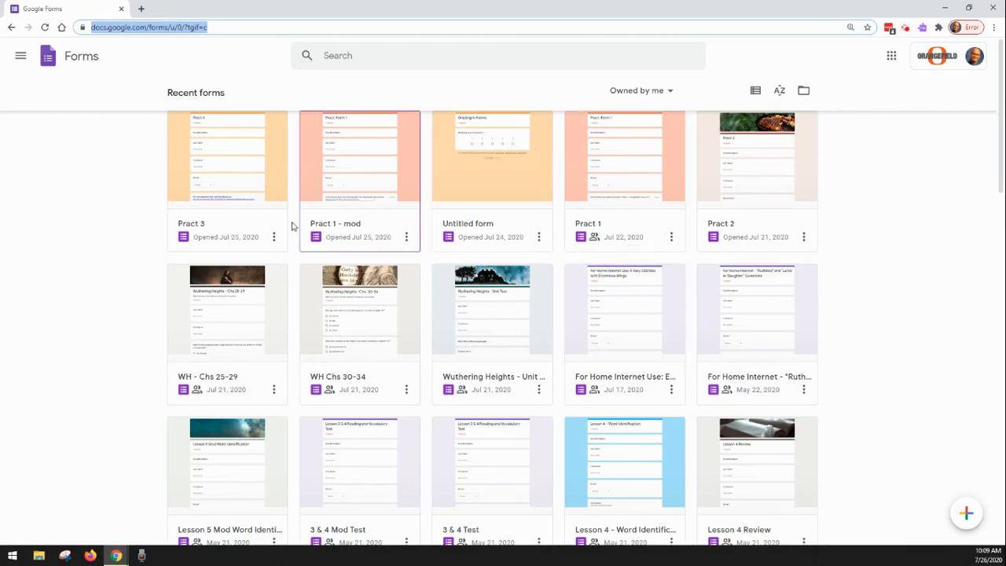
{"action": "left_click", "coordinate": [239, 187]}
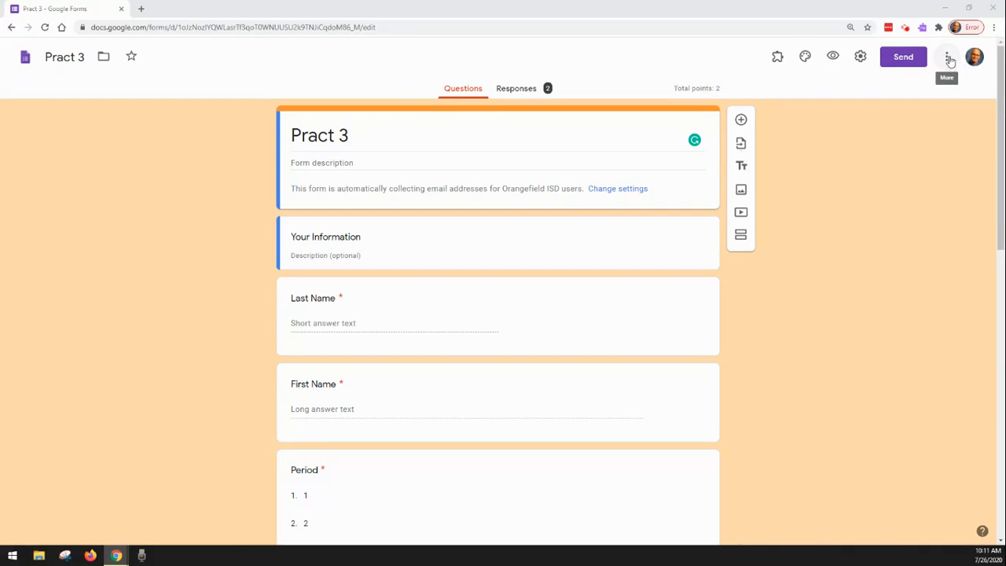
Step: Make a copy of the form named "Prac 3 Mod" in the Video Tutorials folder
{"action": "left_click", "coordinate": [950, 60]}
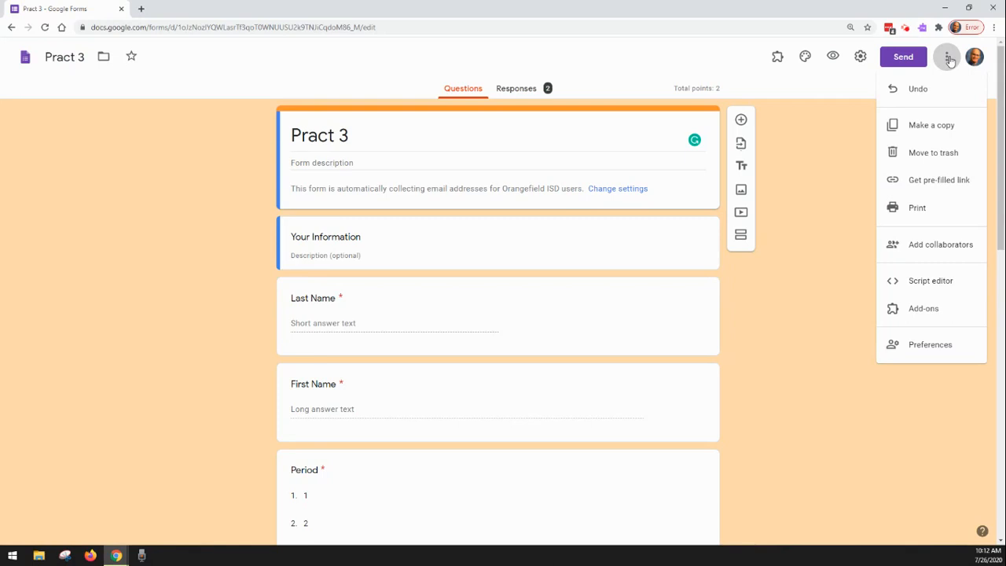
{"action": "left_click", "coordinate": [941, 132]}
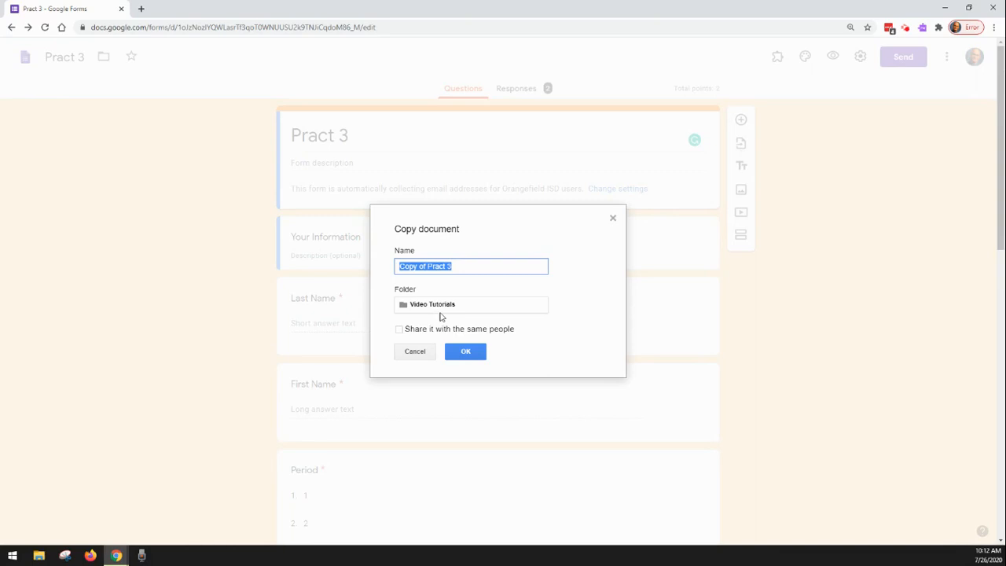
{"action": "left_click", "coordinate": [441, 309]}
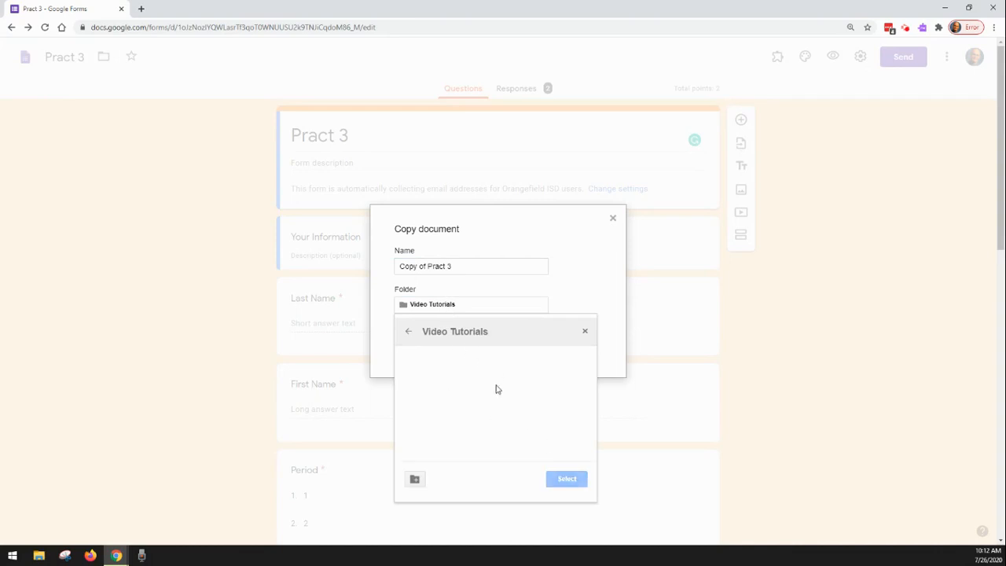
{"action": "left_click", "coordinate": [481, 271]}
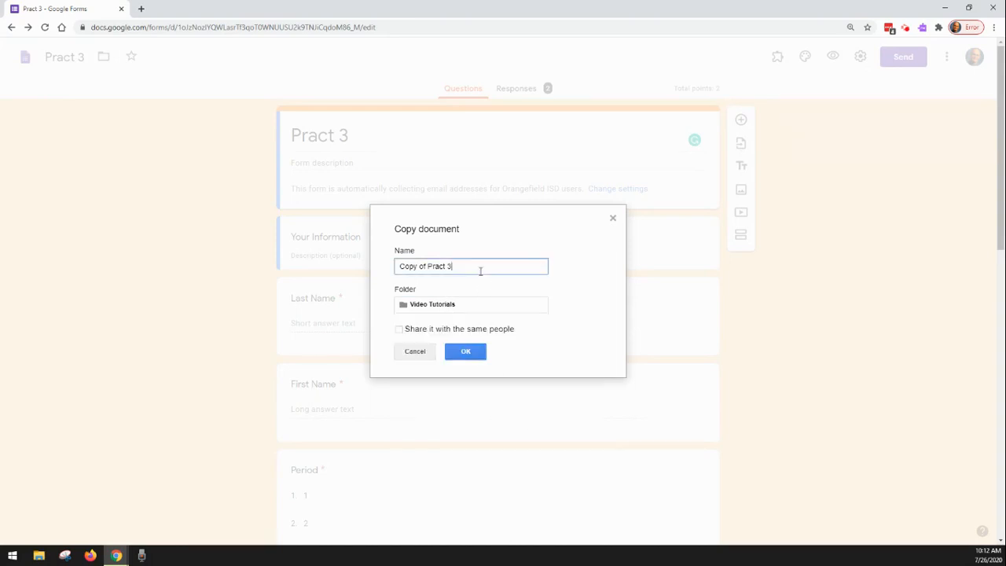
{"action": "key", "text": "BackSpace"}
{"action": "key", "text": "BackSpace"}
{"action": "key", "text": "BackSpace"}
{"action": "key", "text": "BackSpace"}
{"action": "key", "text": "BackSpace"}
{"action": "key", "text": "BackSpace"}
{"action": "key", "text": "BackSpace"}
{"action": "key", "text": "BackSpace"}
{"action": "key", "text": "BackSpace"}
{"action": "key", "text": "BackSpace"}
{"action": "key", "text": "BackSpace"}
{"action": "key", "text": "BackSpace"}
{"action": "key", "text": "BackSpace"}
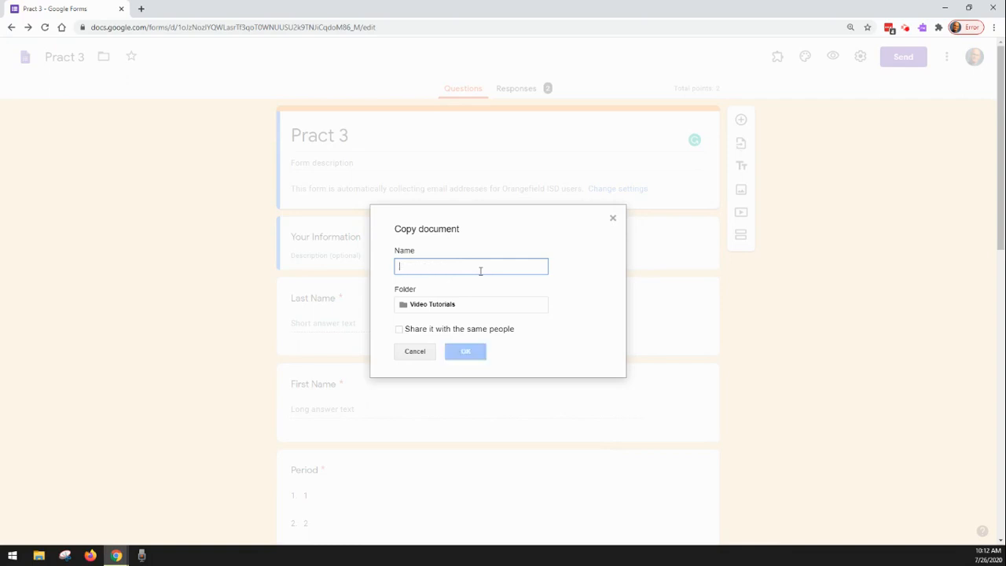
{"action": "type", "text": "Prac"}
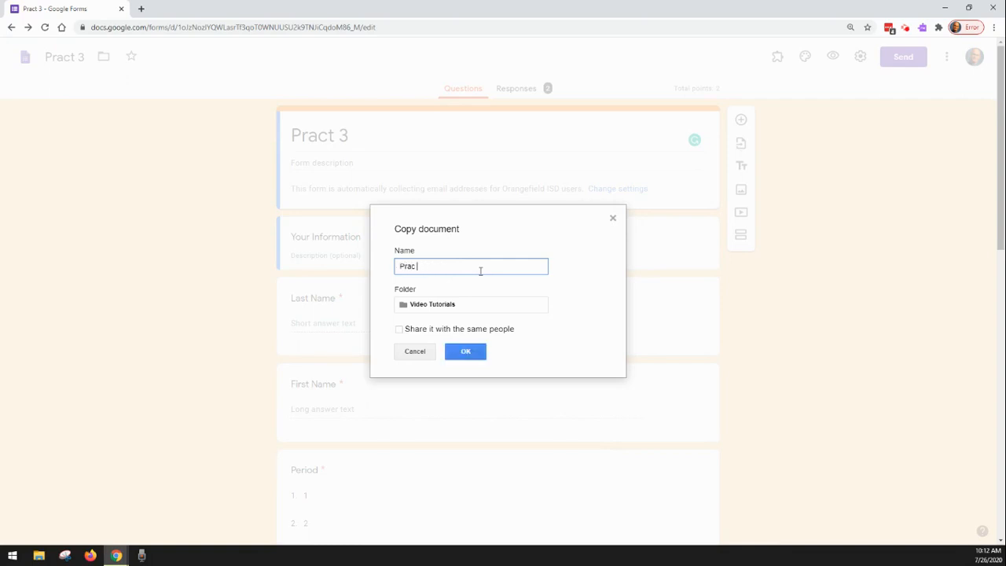
{"action": "type", "text": " 3 Mod"}
{"action": "left_click", "coordinate": [467, 354]}
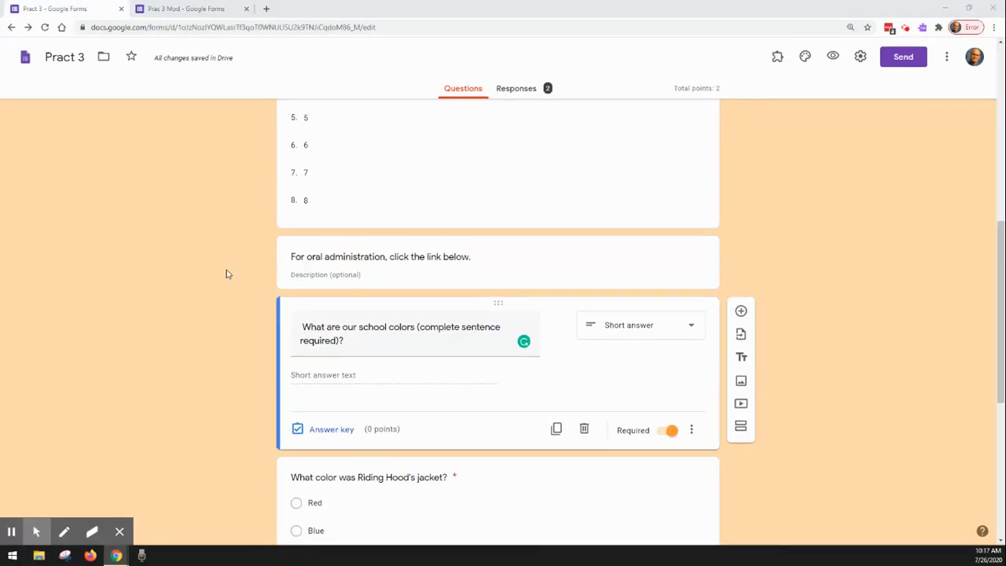
Step: Replace the school colors question text with the sentence stem "Our school colors are __________ and ________."
{"action": "scroll", "coordinate": [226, 274], "scroll_direction": "down", "scroll_amount": 2}
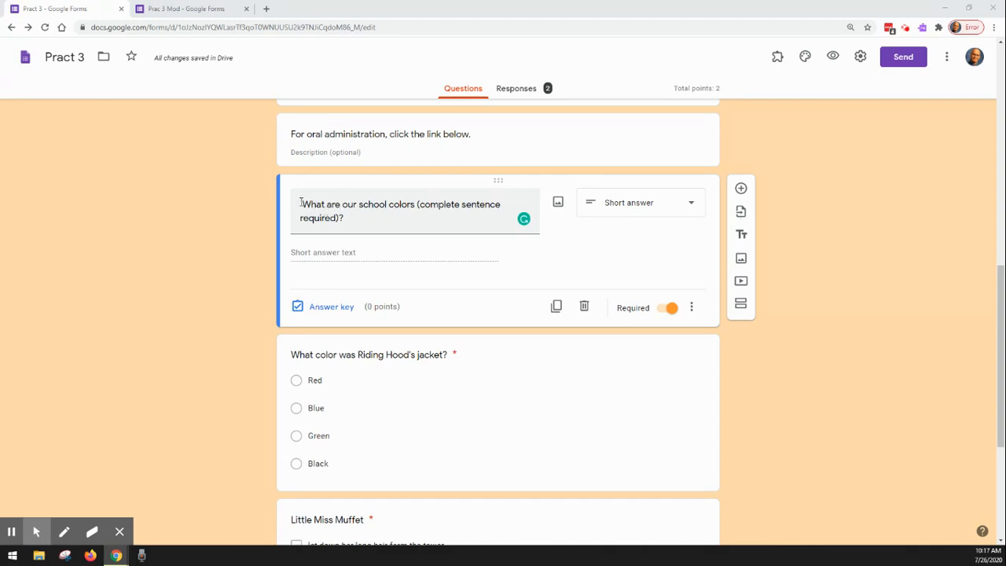
{"action": "left_click_drag", "start_coordinate": [301, 203], "coordinate": [367, 222]}
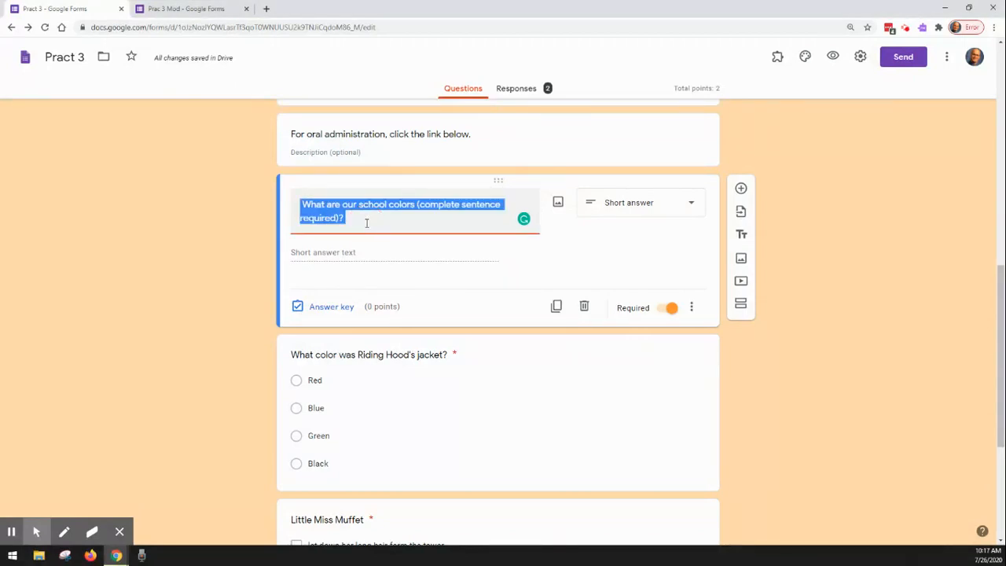
{"action": "type", "text": "Our"}
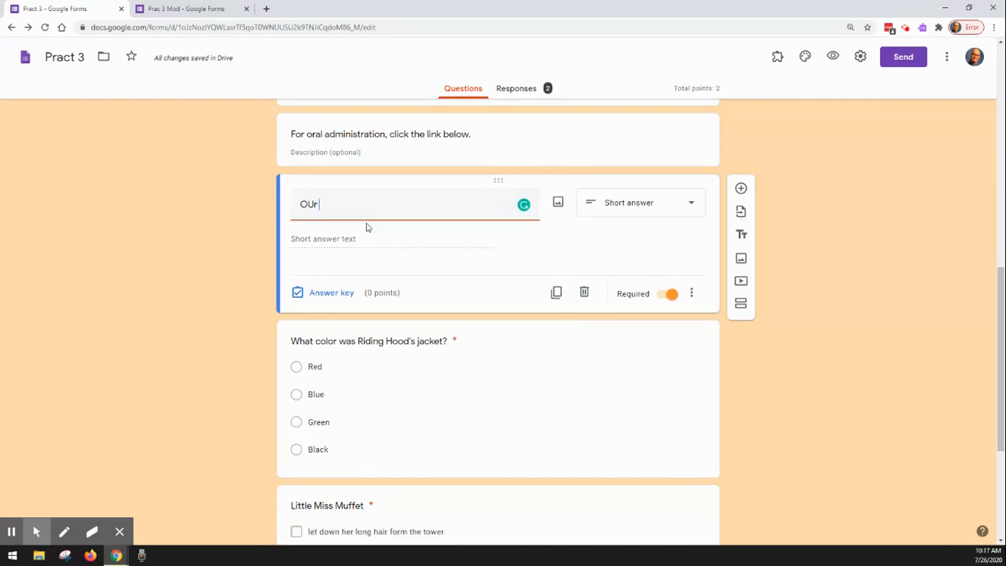
{"action": "key", "text": "BackSpace"}
{"action": "key", "text": "BackSpace"}
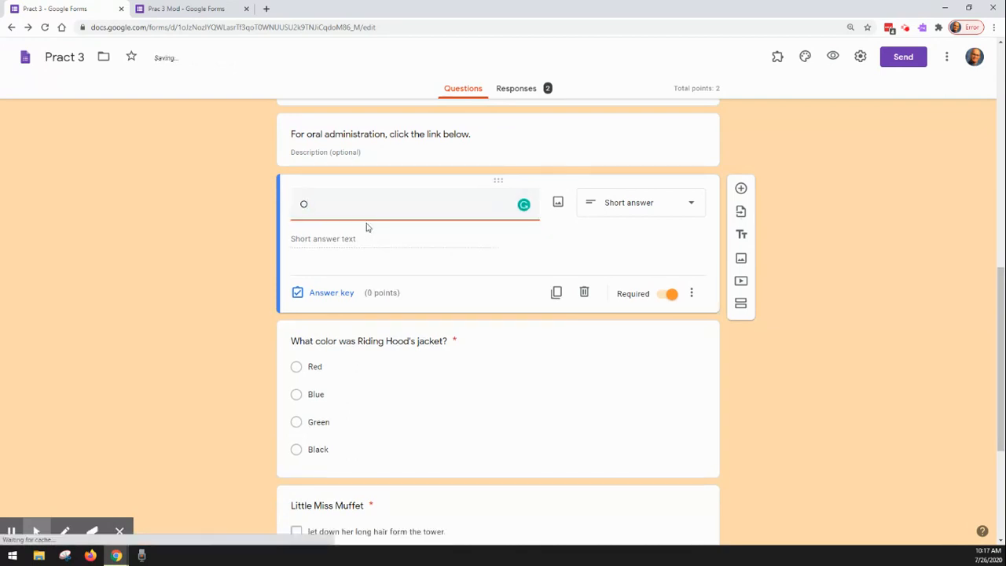
{"action": "type", "text": "ur s"}
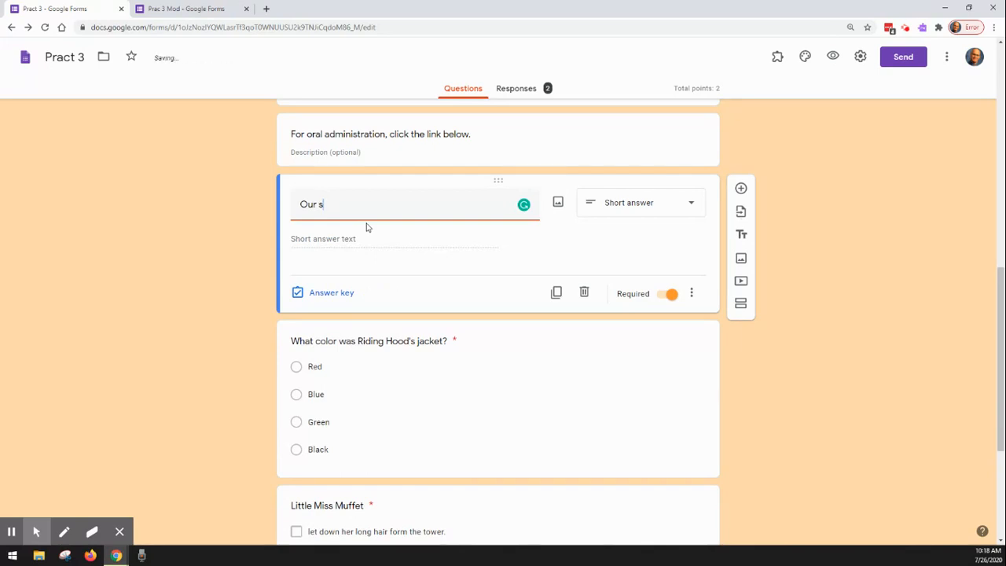
{"action": "type", "text": "chool colors are __________"}
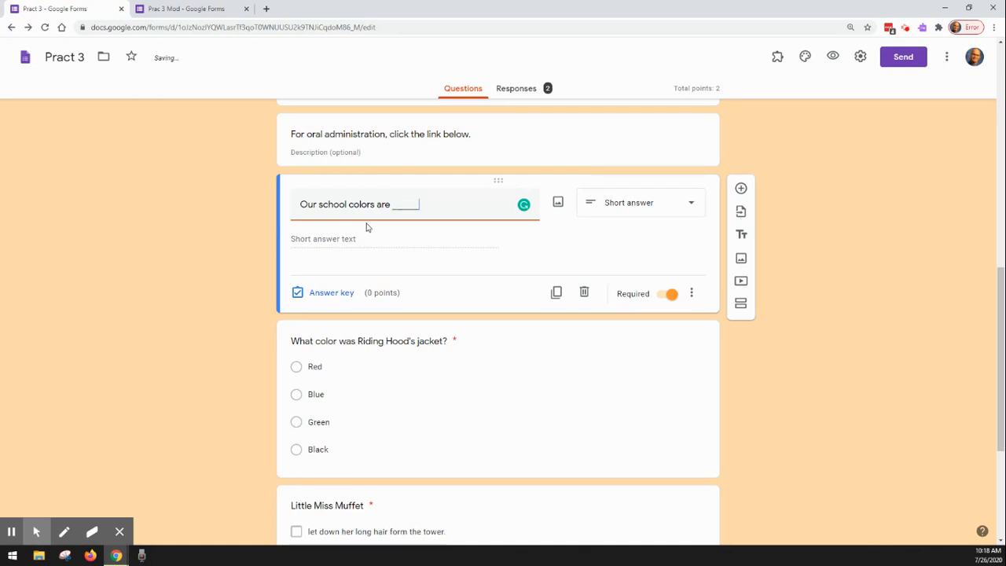
{"action": "type", "text": " and ________. B"}
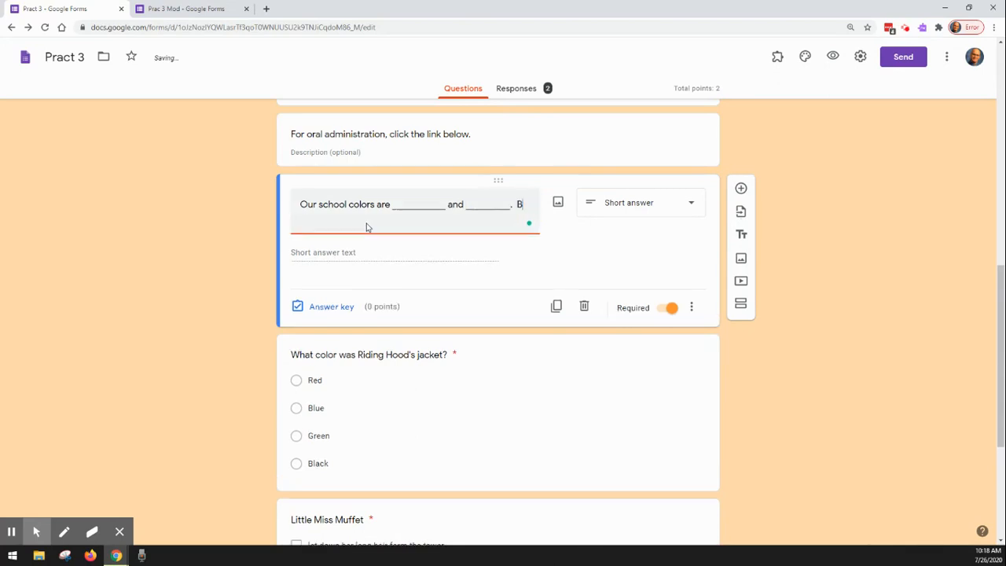
{"action": "type", "text": "e"}
{"action": "type", "text": " sure to"}
{"action": "type", "text": " copy"}
{"action": "type", "text": " the stem"}
Step: Add the instruction "Be sure to copy the sentence stem as part of you answer." after the school colors stem
{"action": "key", "text": "BackSpace"}
{"action": "key", "text": "BackSpace"}
{"action": "key", "text": "BackSpace"}
{"action": "type", "text": "entence "}
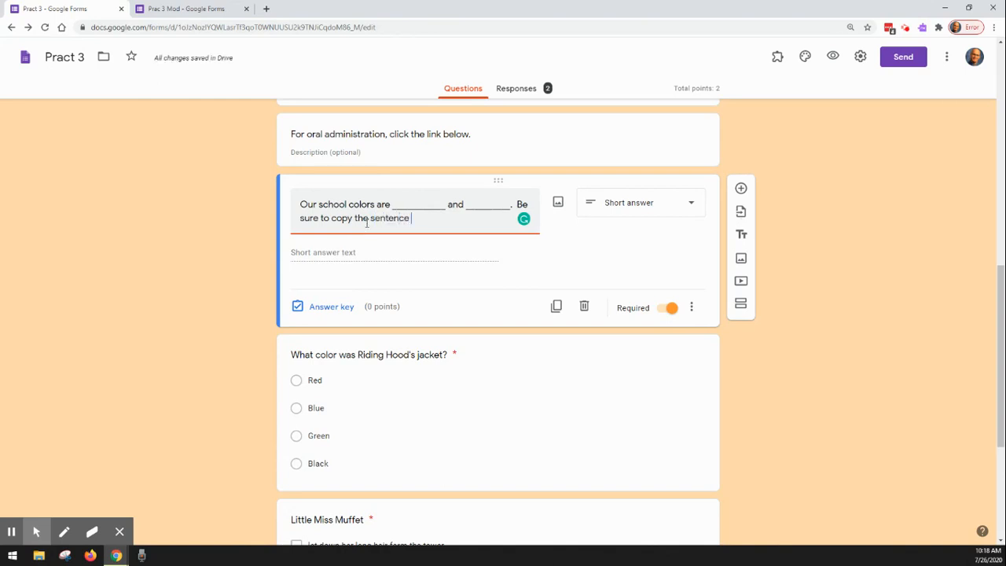
{"action": "type", "text": "stem as part of uy"}
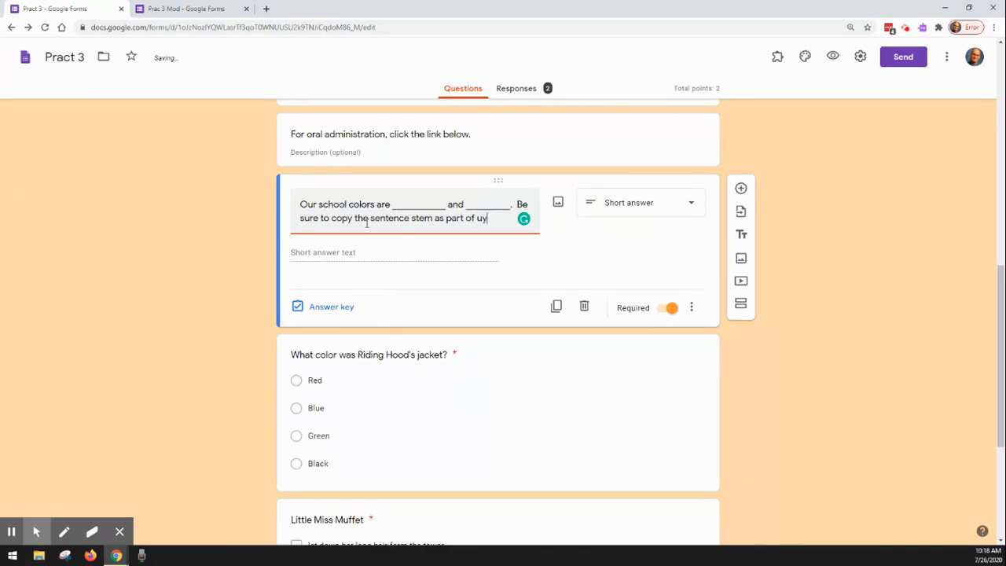
{"action": "key", "text": "BackSpace"}
{"action": "key", "text": "BackSpace"}
{"action": "type", "text": "you answer."}
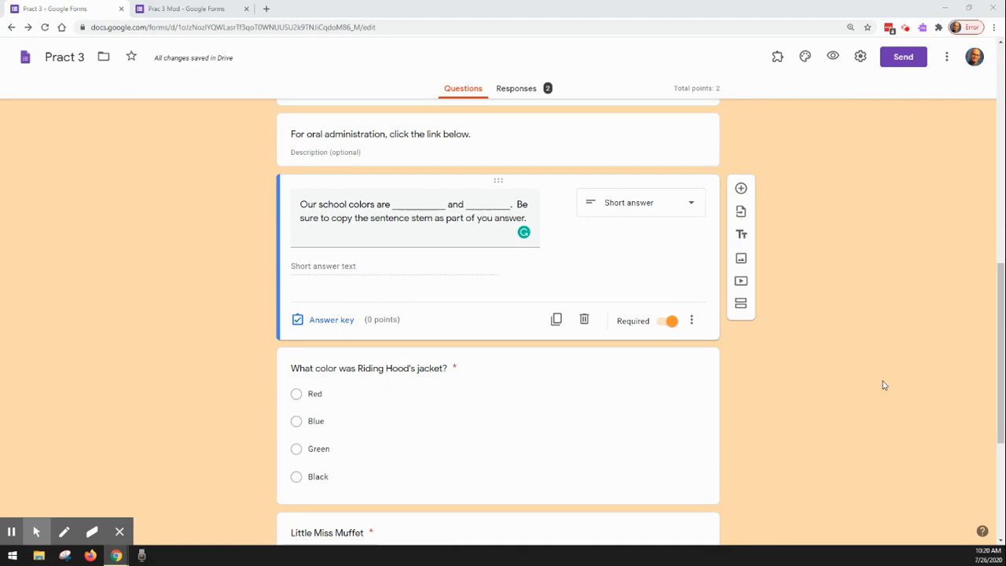
Step: Replace the "Green" option of the Riding Hood's jacket question with a blank line of underscores
{"action": "left_click", "coordinate": [490, 360]}
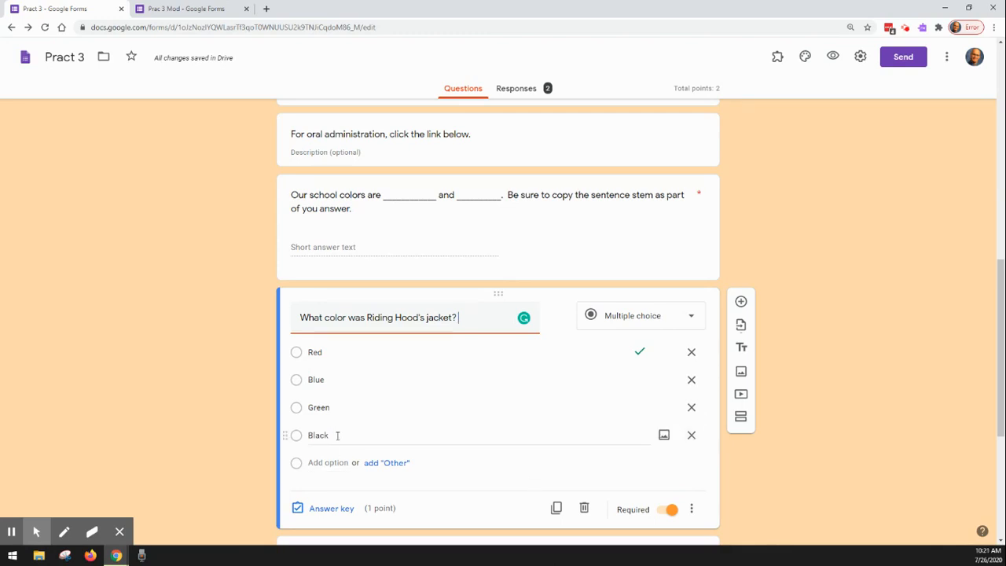
{"action": "double_click", "coordinate": [343, 408]}
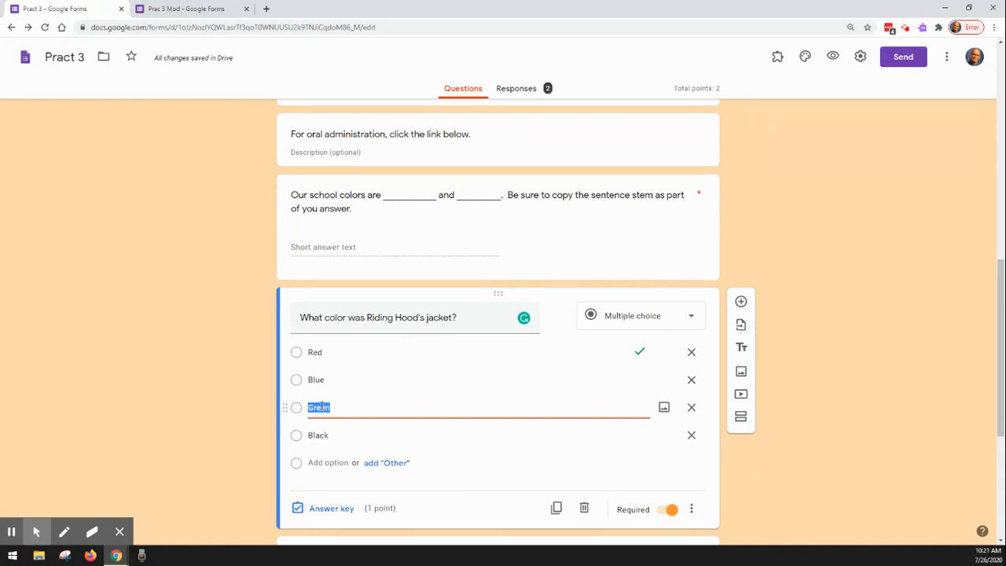
{"action": "type", "text": "________"}
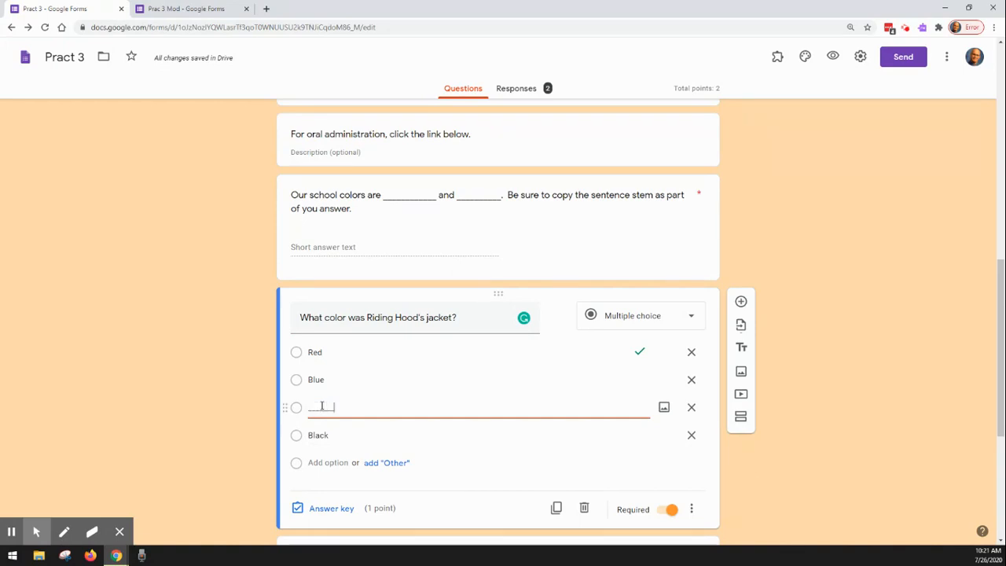
{"action": "left_click", "coordinate": [828, 490]}
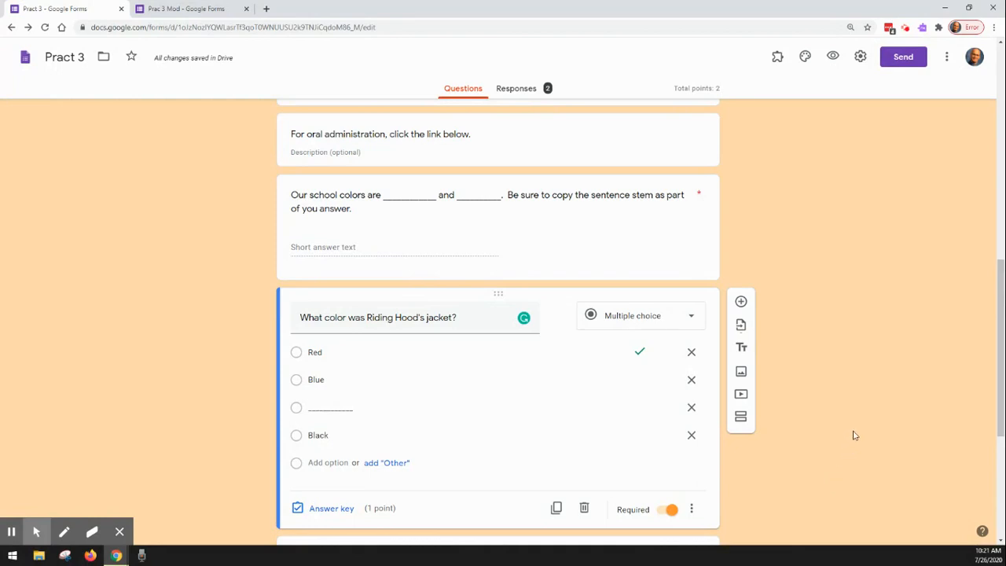
Step: Replace the "was going to Grandma's house." option of the Little Miss Muffet question with a blank line of underscores
{"action": "scroll", "coordinate": [854, 434], "scroll_direction": "down", "scroll_amount": 2}
{"action": "scroll", "coordinate": [854, 435], "scroll_direction": "down", "scroll_amount": 2}
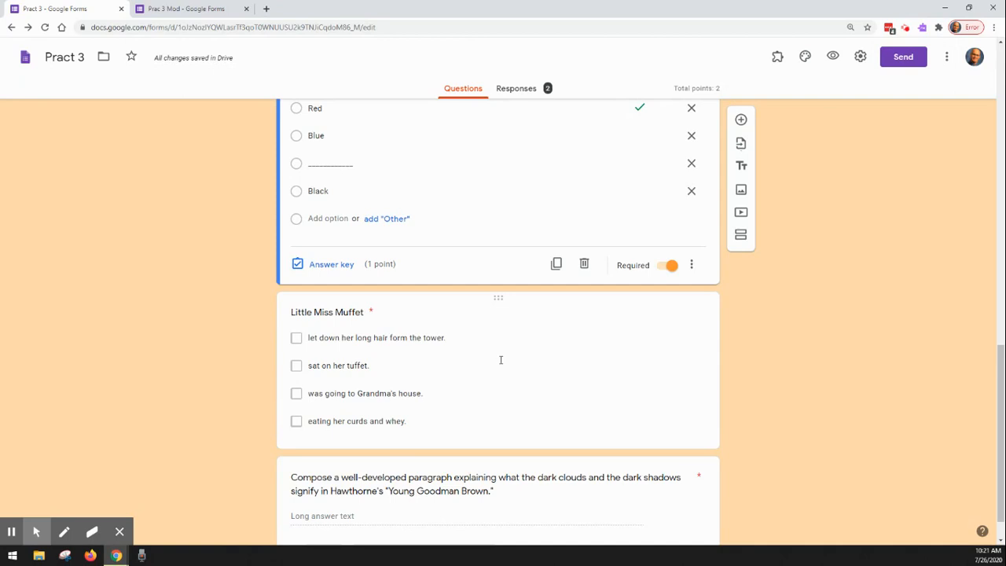
{"action": "left_click", "coordinate": [403, 327]}
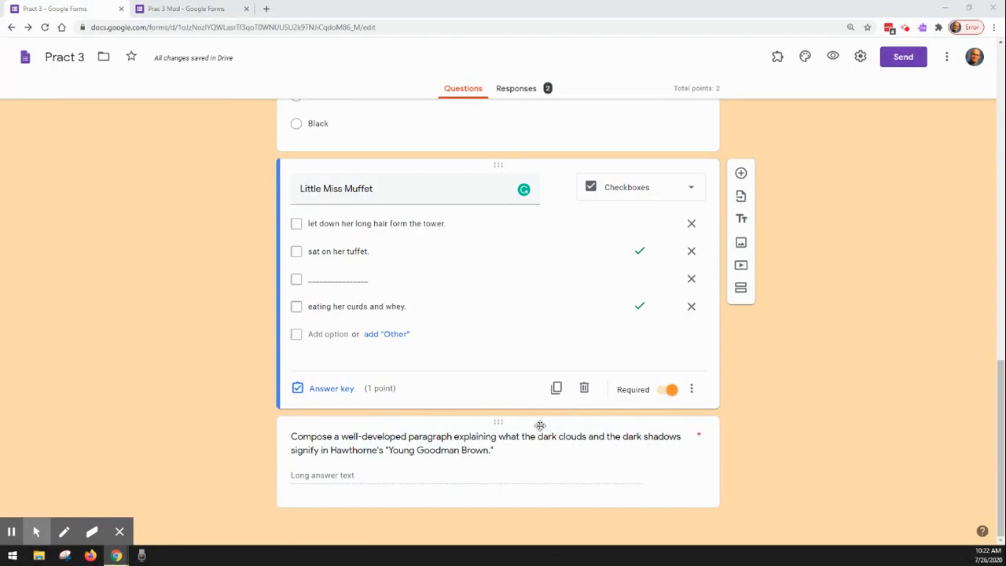
Step: Delete the "Young Goodman Brown" paragraph question and undo the deletion
{"action": "left_click", "coordinate": [502, 424]}
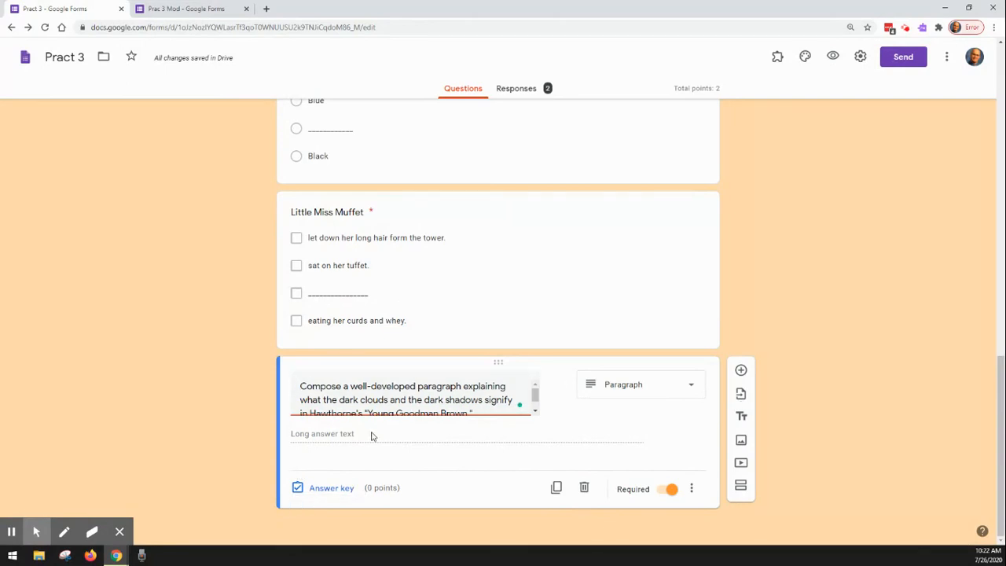
{"action": "left_click", "coordinate": [584, 488]}
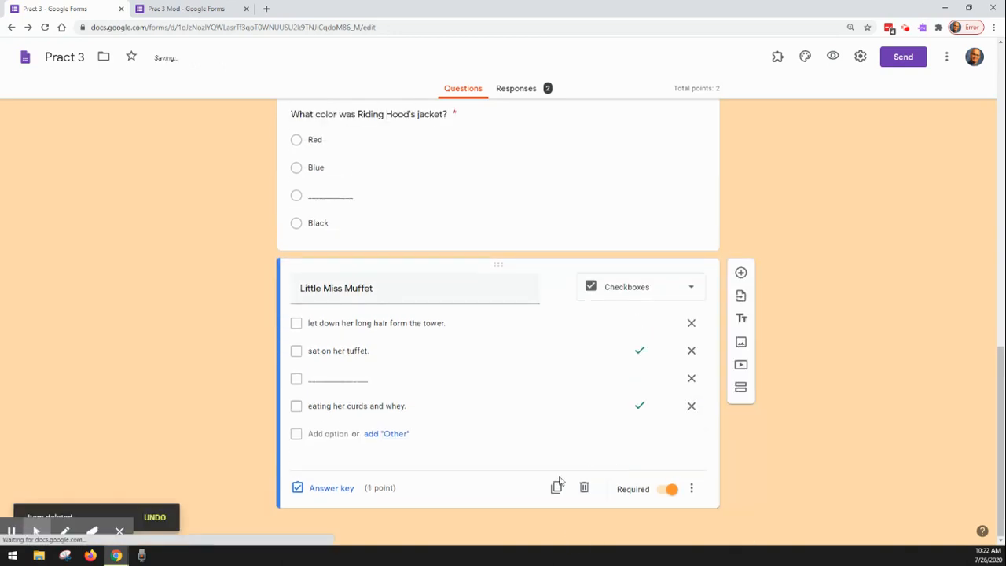
{"action": "left_click", "coordinate": [157, 523]}
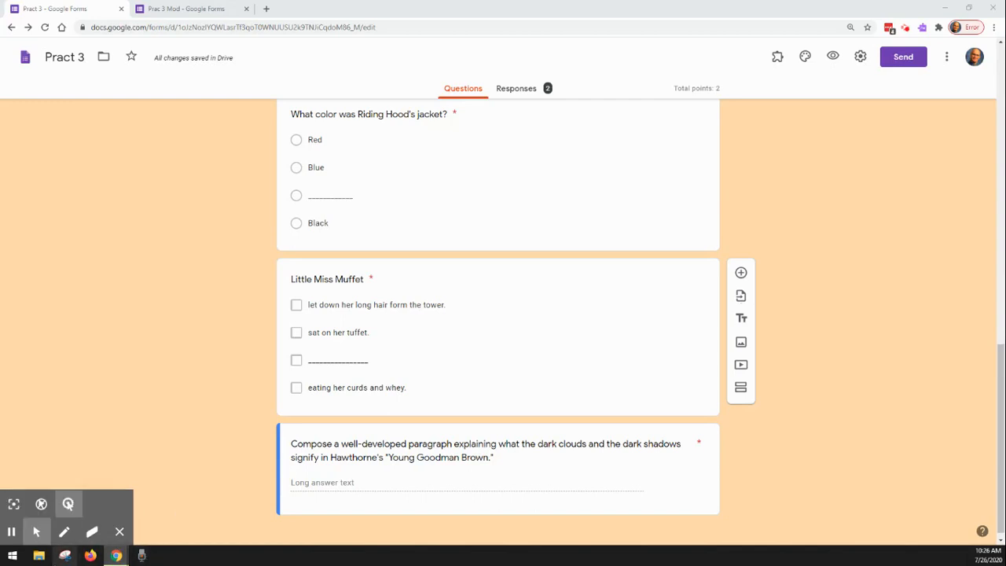
Step: Open the Windows Voice Recorder app and move its window clear of the form's question text
{"action": "left_click", "coordinate": [13, 558]}
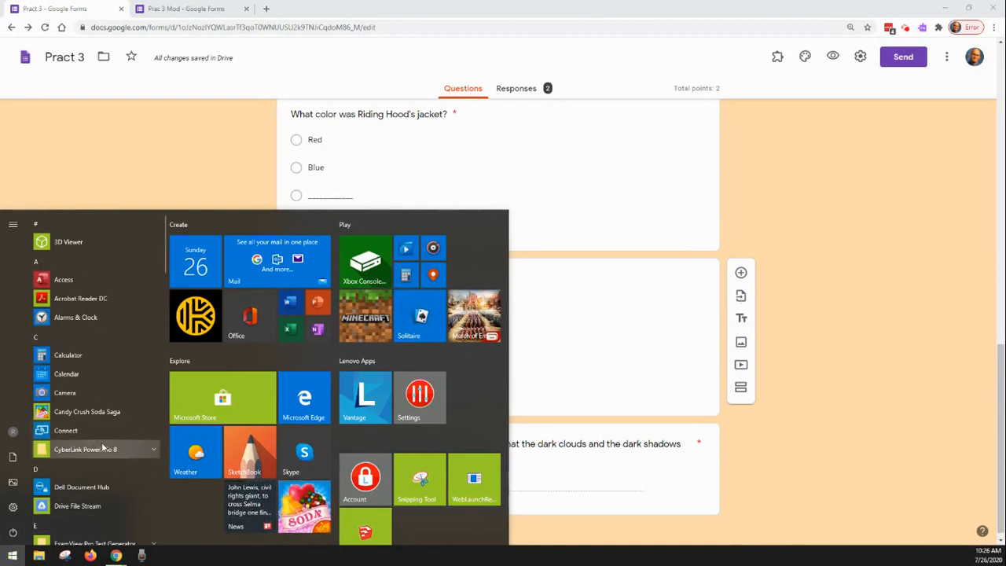
{"action": "scroll", "coordinate": [128, 477], "scroll_direction": "down", "scroll_amount": 10}
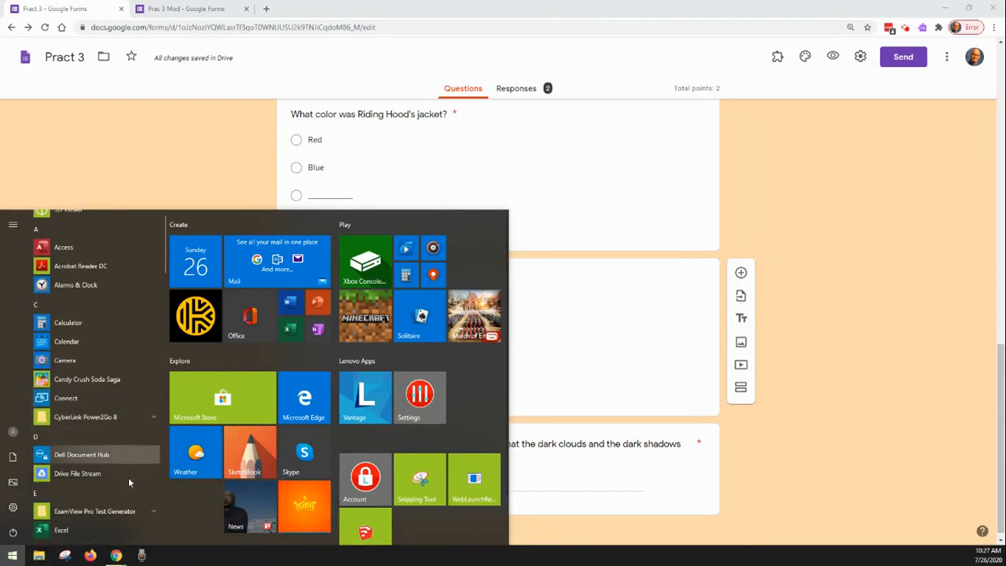
{"action": "scroll", "coordinate": [128, 477], "scroll_direction": "down", "scroll_amount": 8}
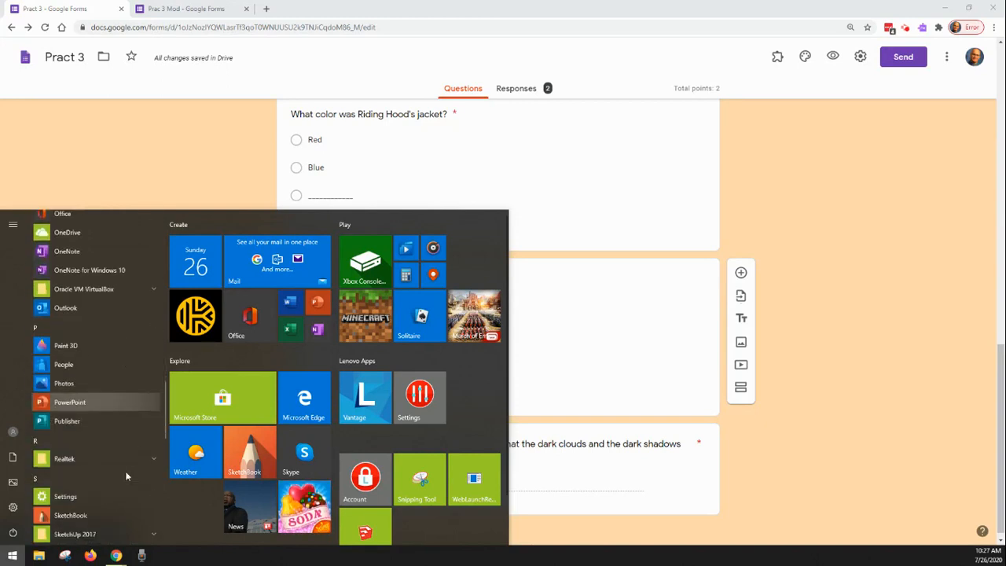
{"action": "scroll", "coordinate": [125, 476], "scroll_direction": "down", "scroll_amount": 5}
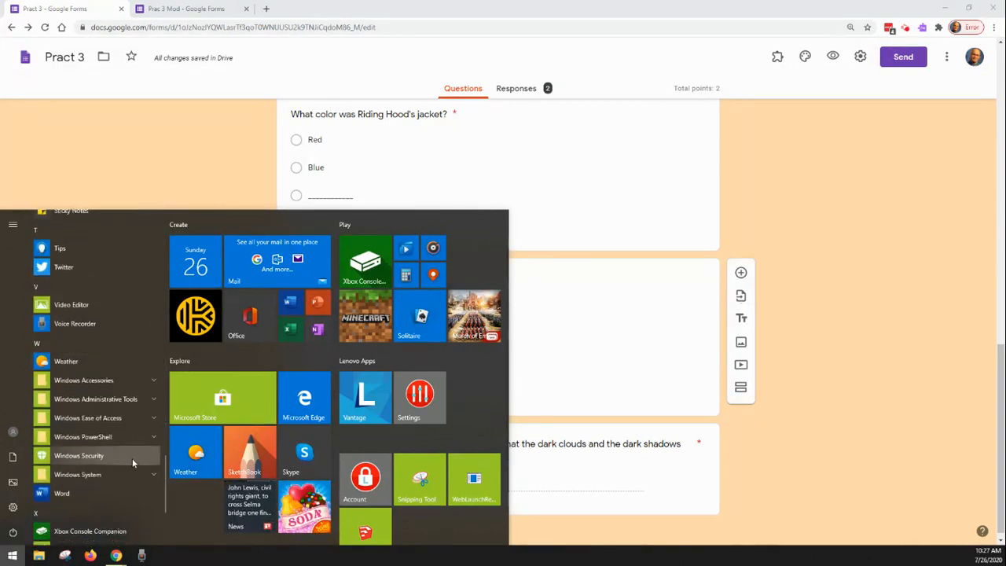
{"action": "left_click", "coordinate": [90, 329]}
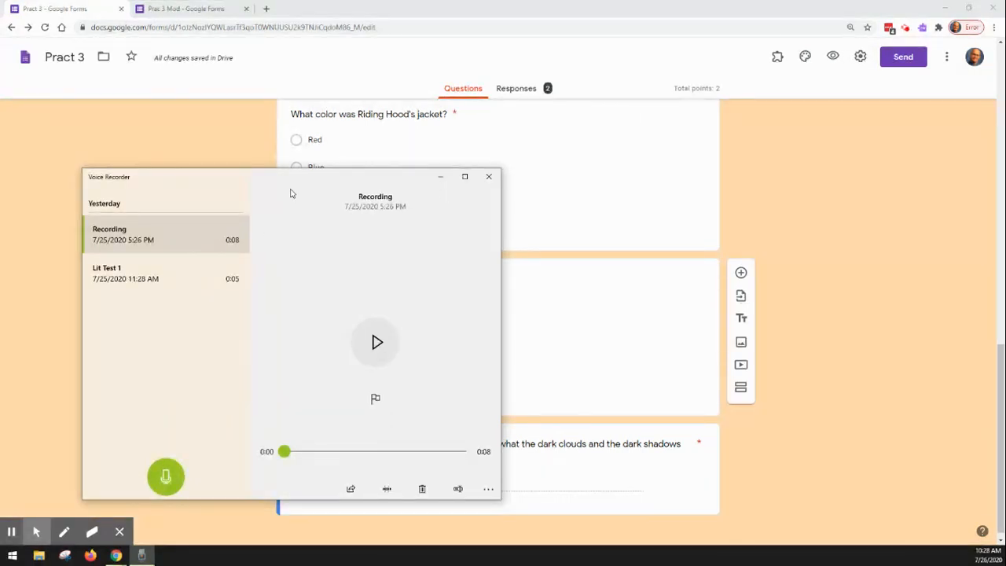
{"action": "mouse_move", "coordinate": [305, 182]}
{"action": "left_mouse_down"}
{"action": "mouse_move", "coordinate": [552, 217]}
{"action": "mouse_move", "coordinate": [812, 45]}
{"action": "mouse_move", "coordinate": [821, 59]}
{"action": "left_mouse_up"}
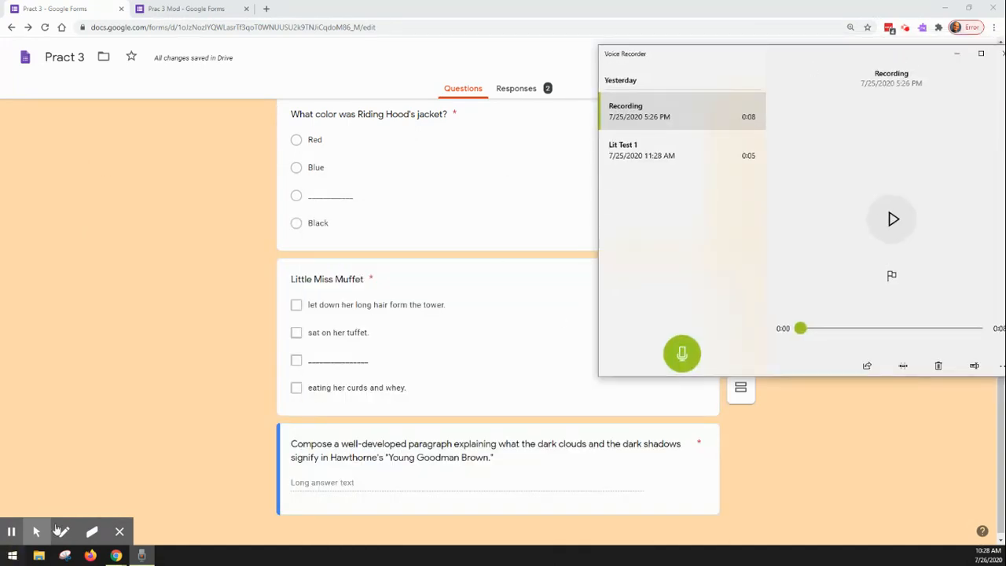
{"action": "mouse_move", "coordinate": [139, 558]}
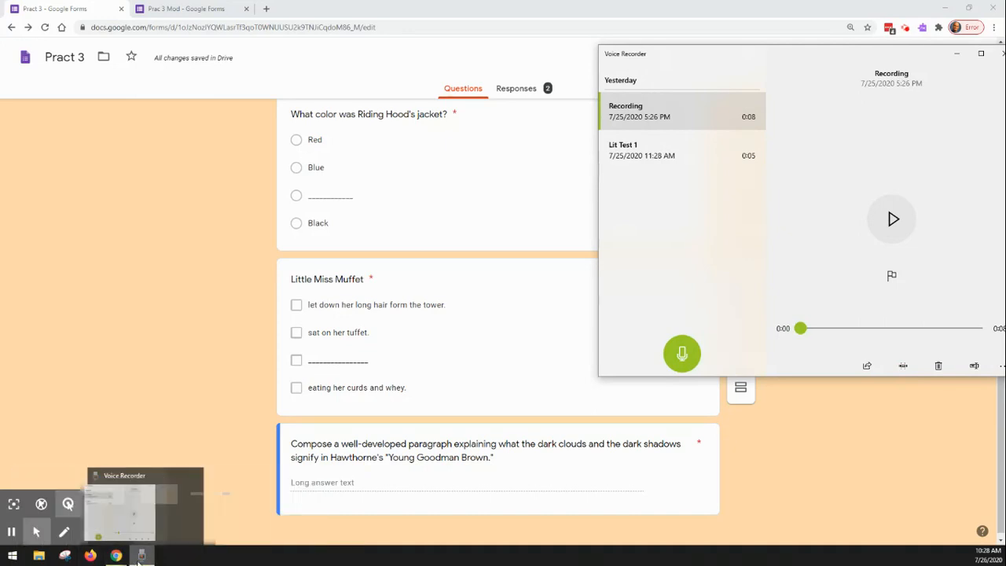
{"action": "right_click", "coordinate": [139, 562]}
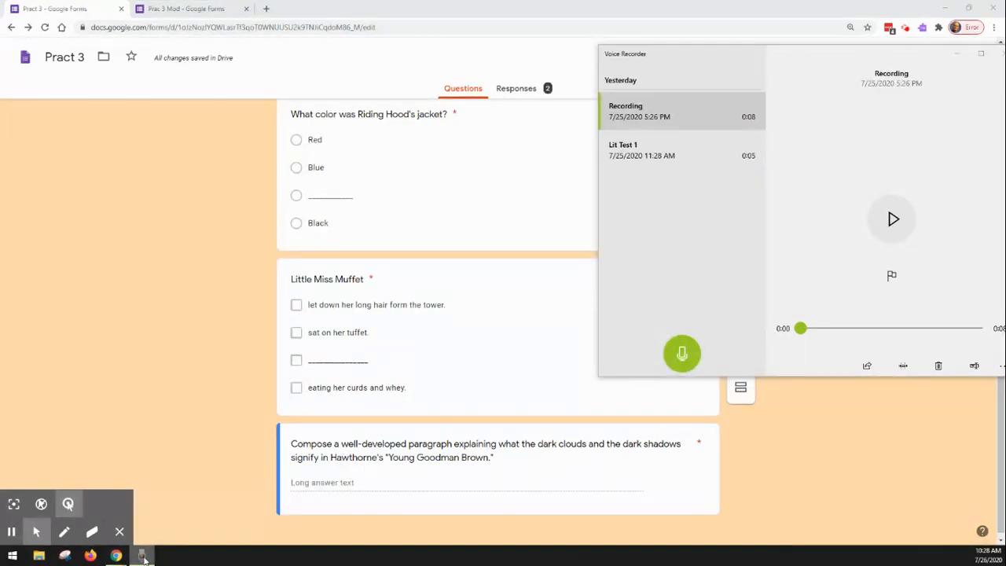
{"action": "right_click", "coordinate": [143, 558]}
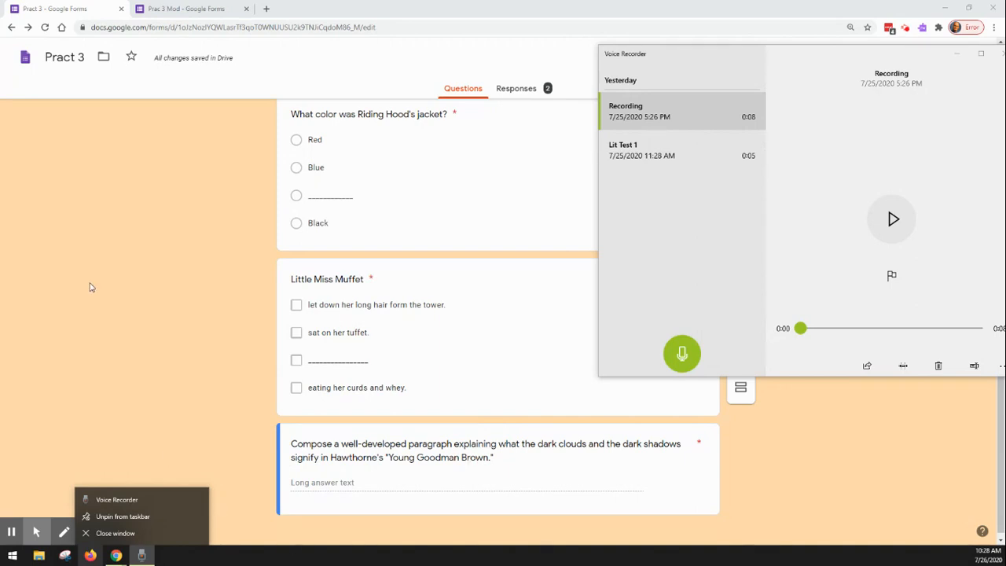
{"action": "left_click", "coordinate": [731, 278]}
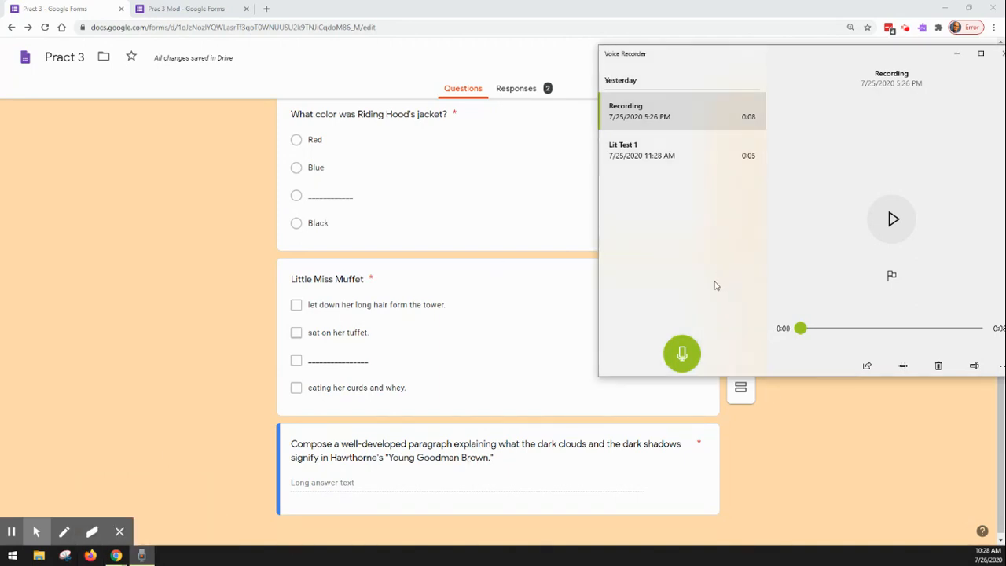
Step: Record a new voice clip for the test in Voice Recorder and rename the recording "Riding Hood"
{"action": "left_click", "coordinate": [681, 356]}
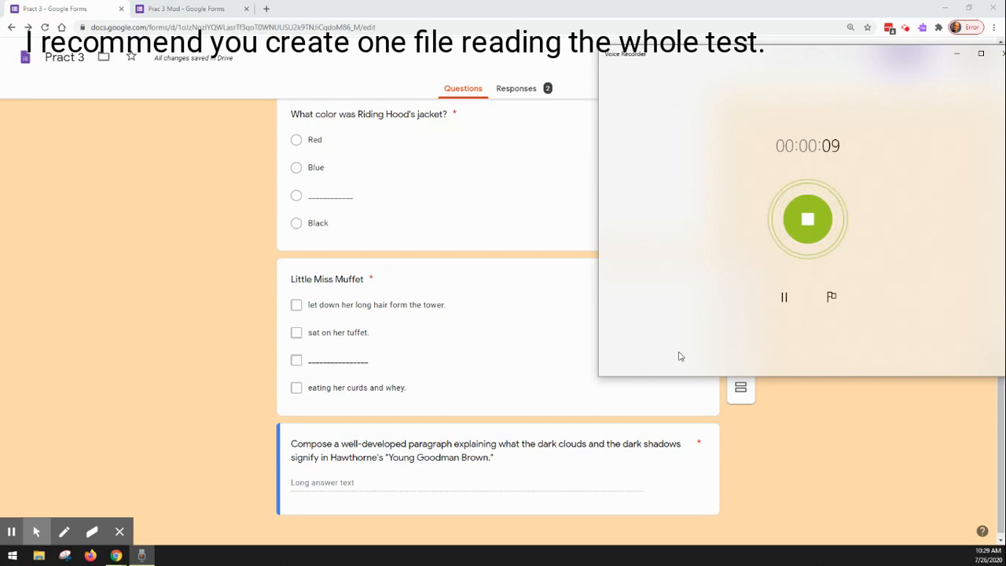
{"action": "left_click", "coordinate": [804, 227]}
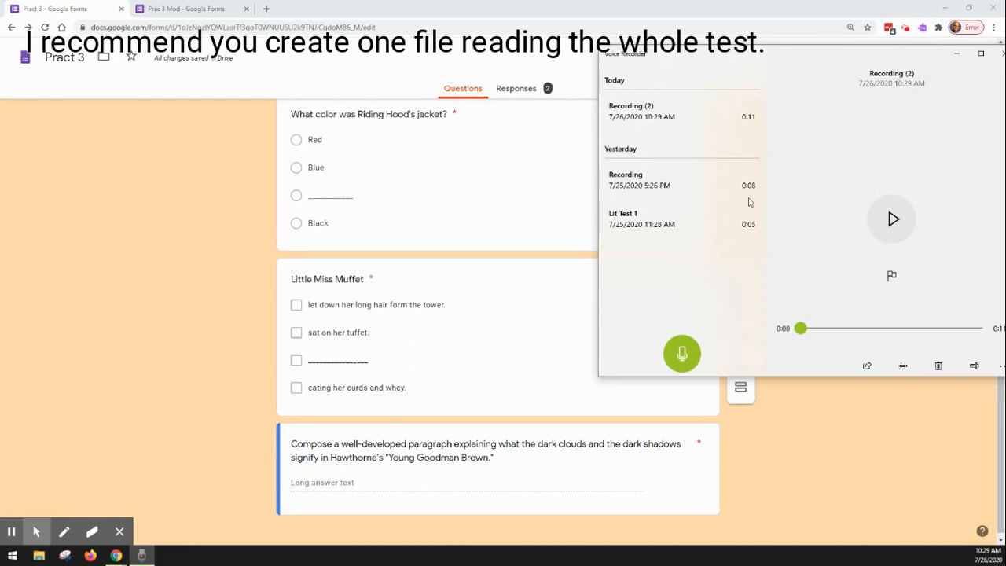
{"action": "right_click", "coordinate": [668, 110]}
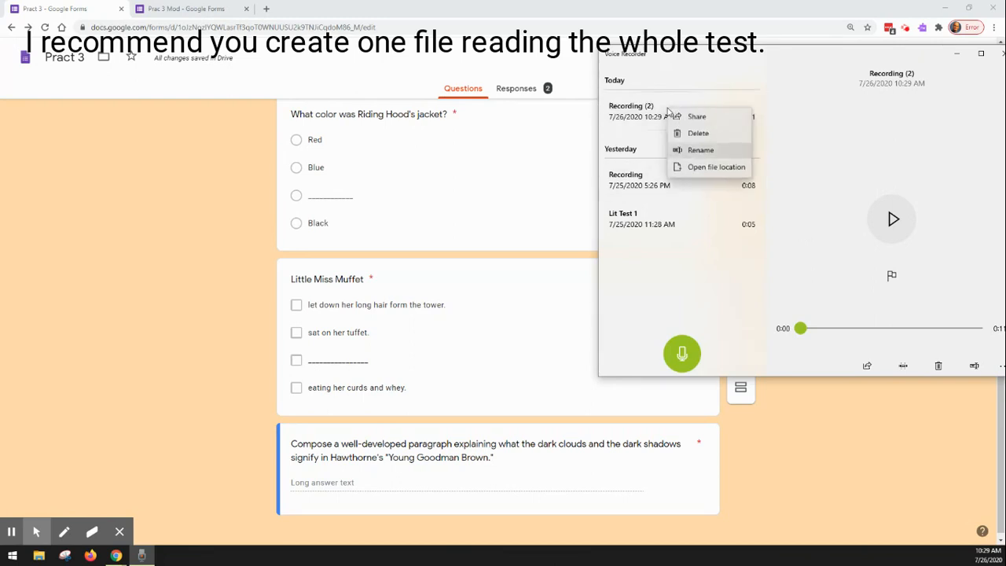
{"action": "left_click", "coordinate": [704, 150]}
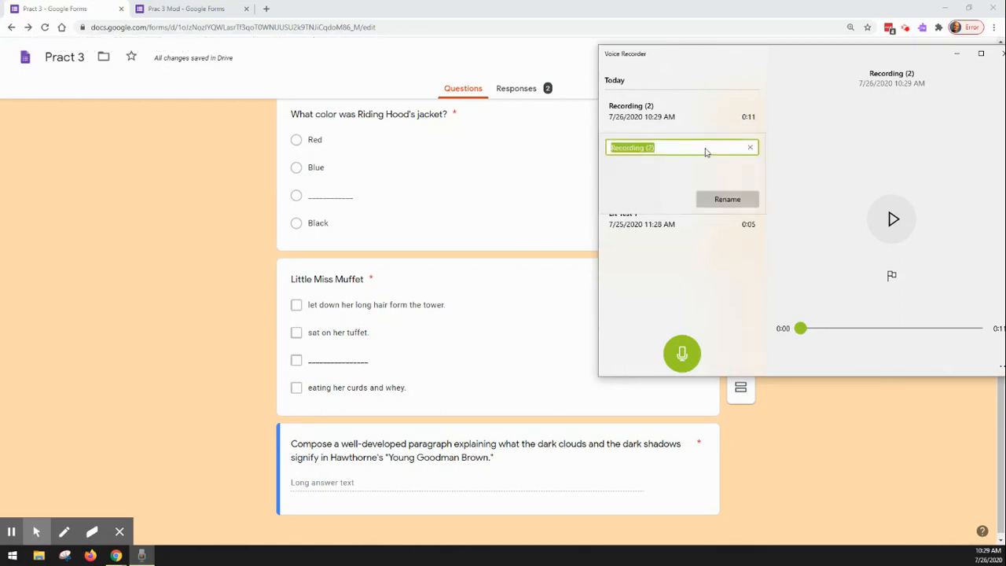
{"action": "type", "text": "Riding Hood"}
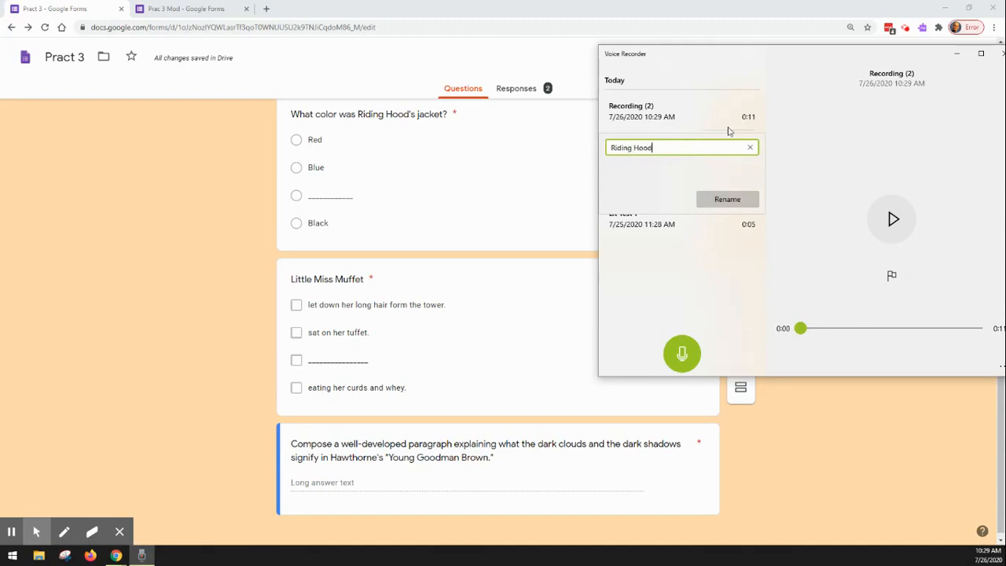
{"action": "left_click", "coordinate": [815, 177]}
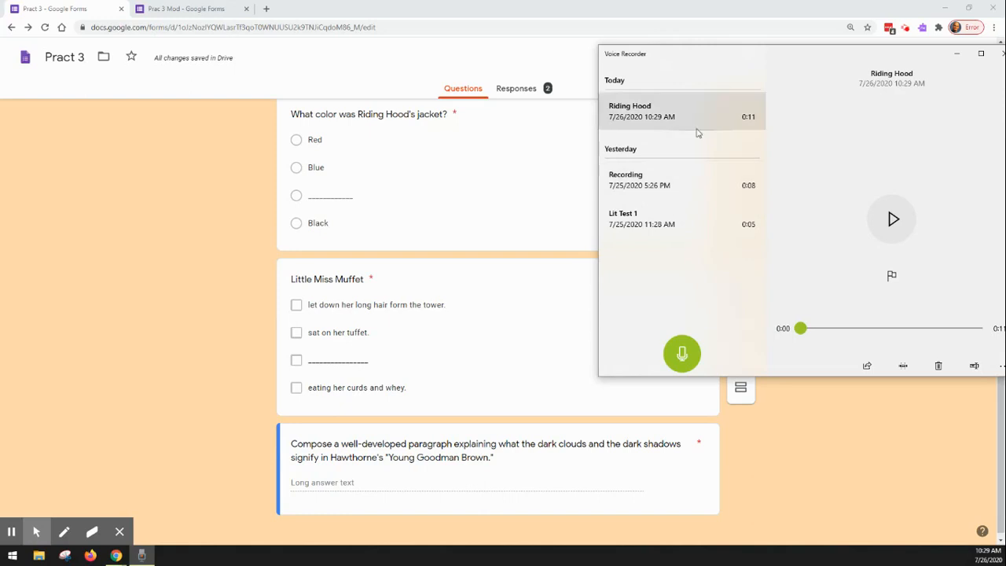
Step: Show the Riding Hood recording in its file location, and open the Test Recordings folder of Google Drive in a new browser tab
{"action": "right_click", "coordinate": [655, 117]}
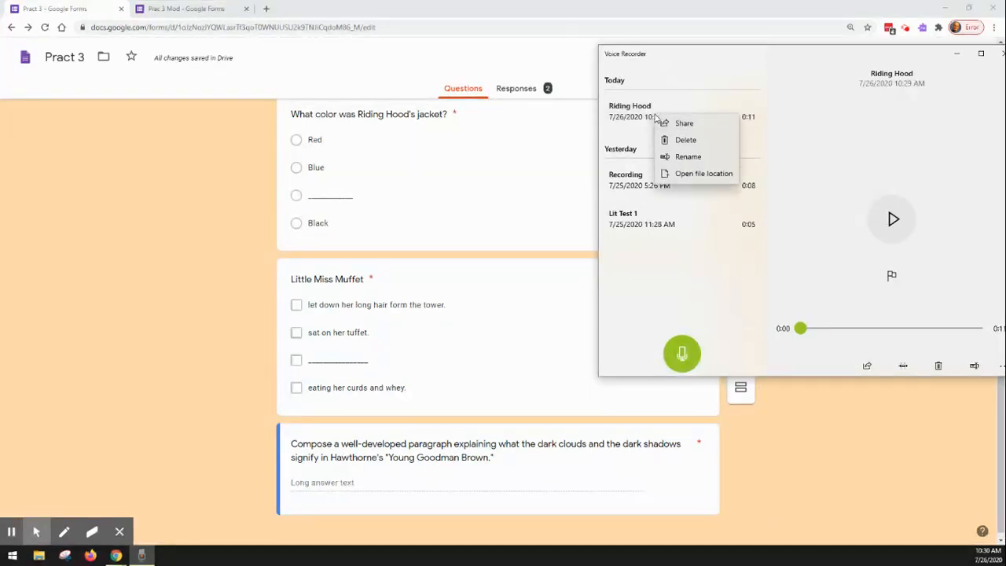
{"action": "left_click", "coordinate": [703, 173]}
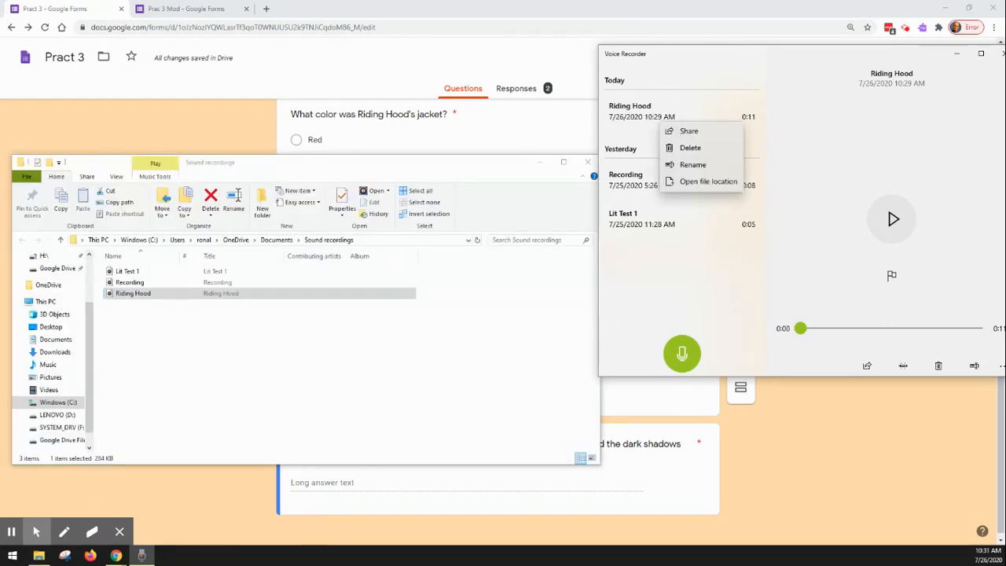
{"action": "left_click", "coordinate": [270, 15]}
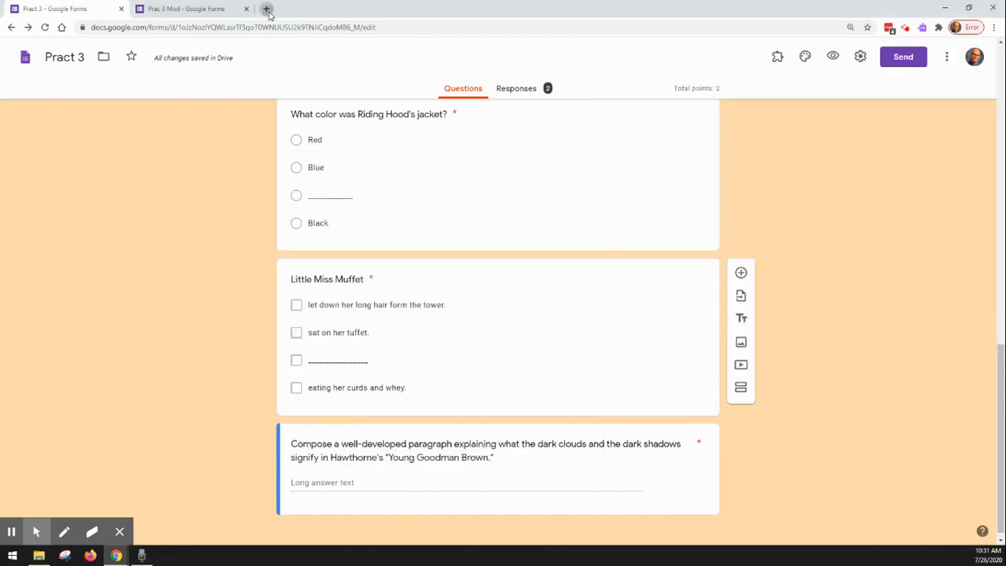
{"action": "left_click", "coordinate": [268, 10]}
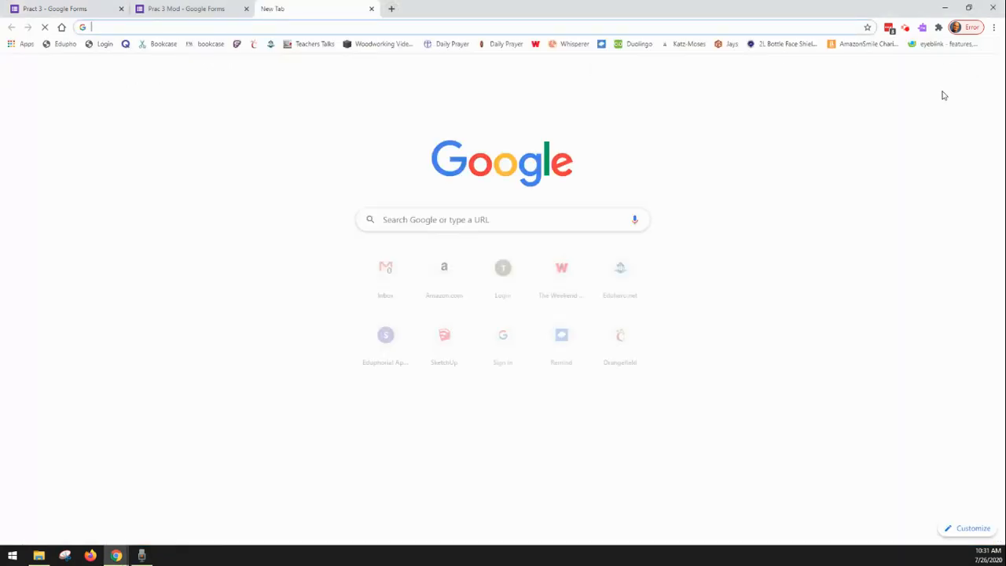
{"action": "left_click", "coordinate": [962, 71]}
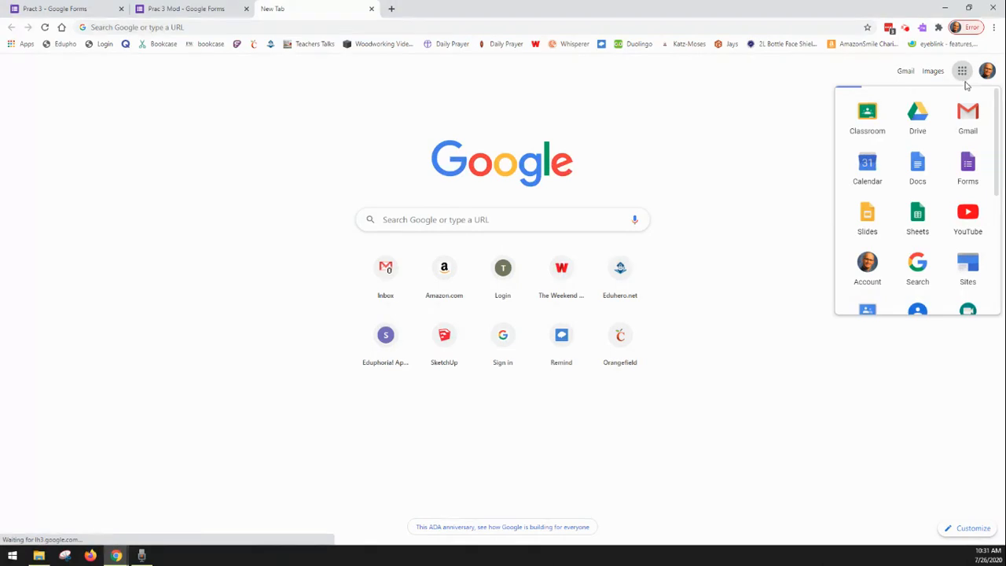
{"action": "left_click", "coordinate": [925, 132]}
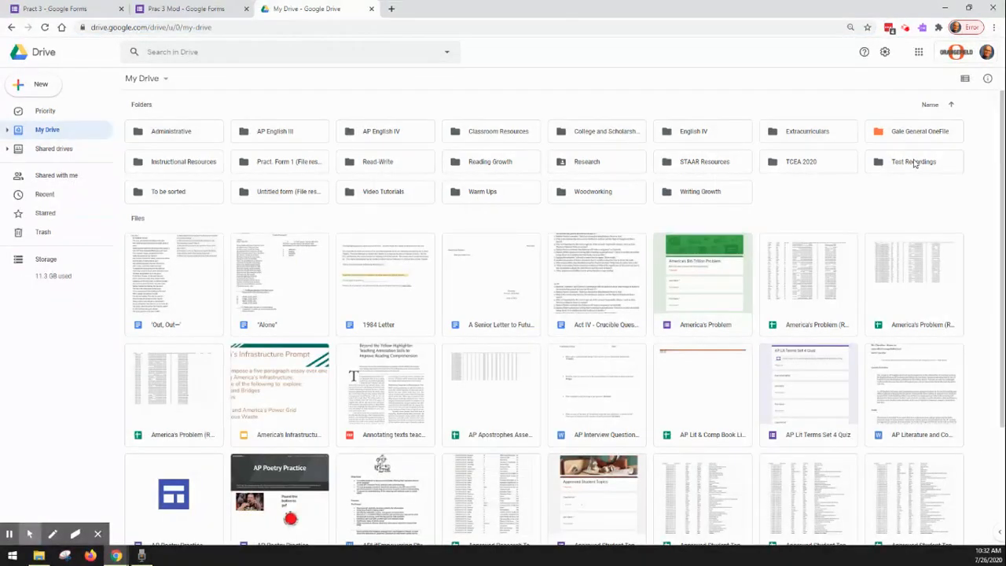
{"action": "double_click", "coordinate": [914, 163]}
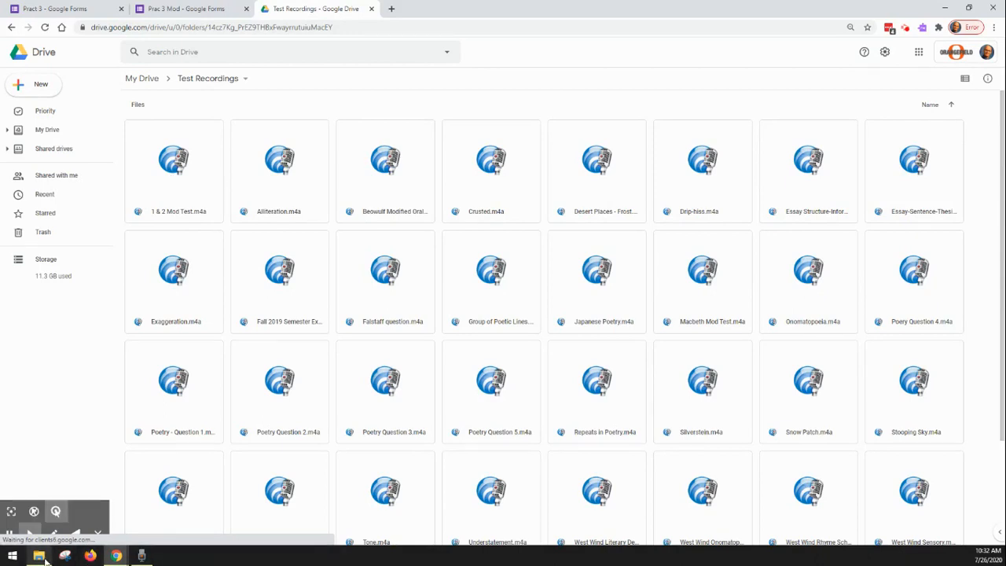
Step: Upload the Riding Hood file from the local Sound recordings folder to the Test Recordings folder in Drive and dismiss the upload notice
{"action": "mouse_move", "coordinate": [46, 556]}
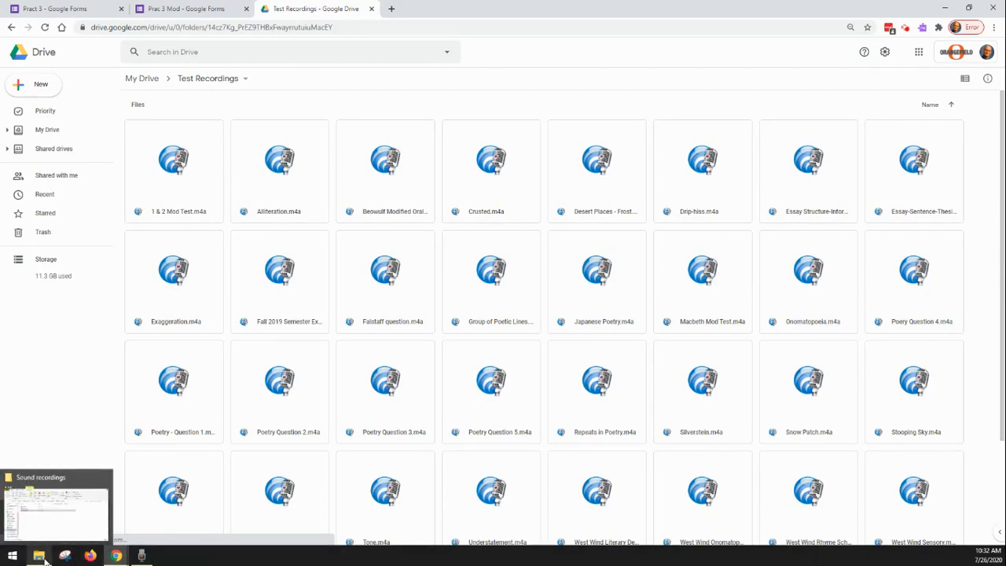
{"action": "left_click", "coordinate": [45, 560]}
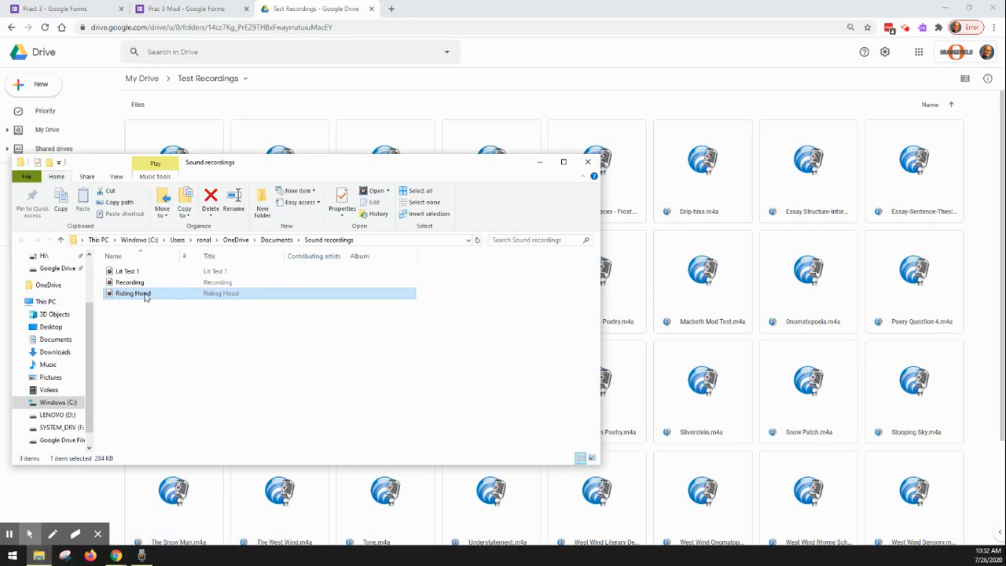
{"action": "left_click_drag", "start_coordinate": [145, 297], "coordinate": [759, 365]}
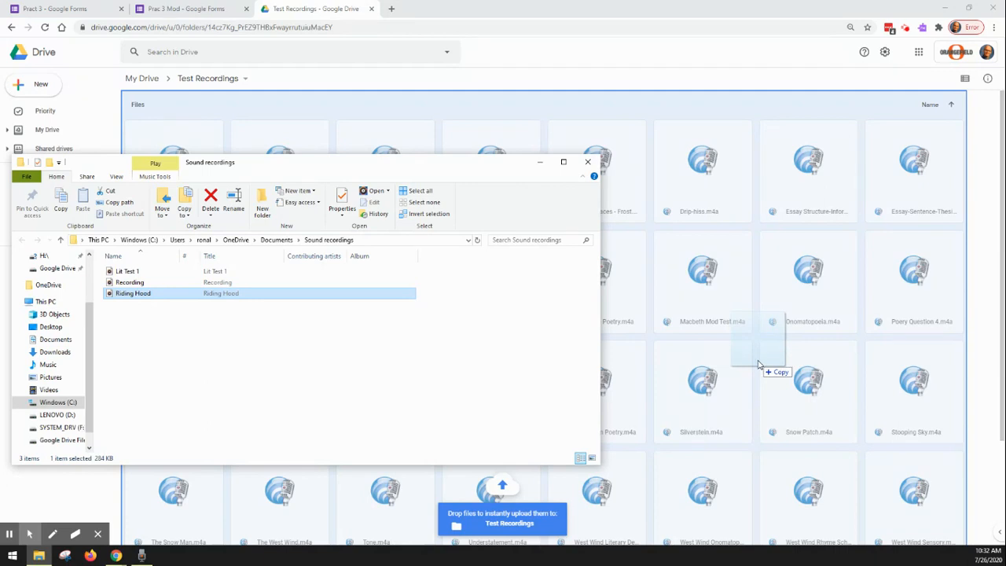
{"action": "left_click_drag", "start_coordinate": [759, 364], "coordinate": [757, 364]}
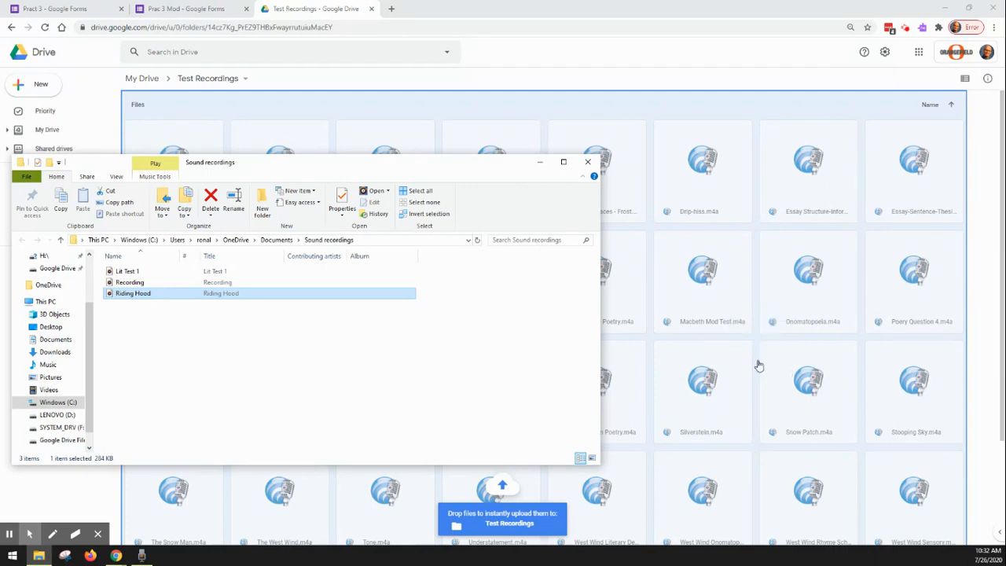
{"action": "scroll", "coordinate": [757, 364], "scroll_direction": "down", "scroll_amount": 3}
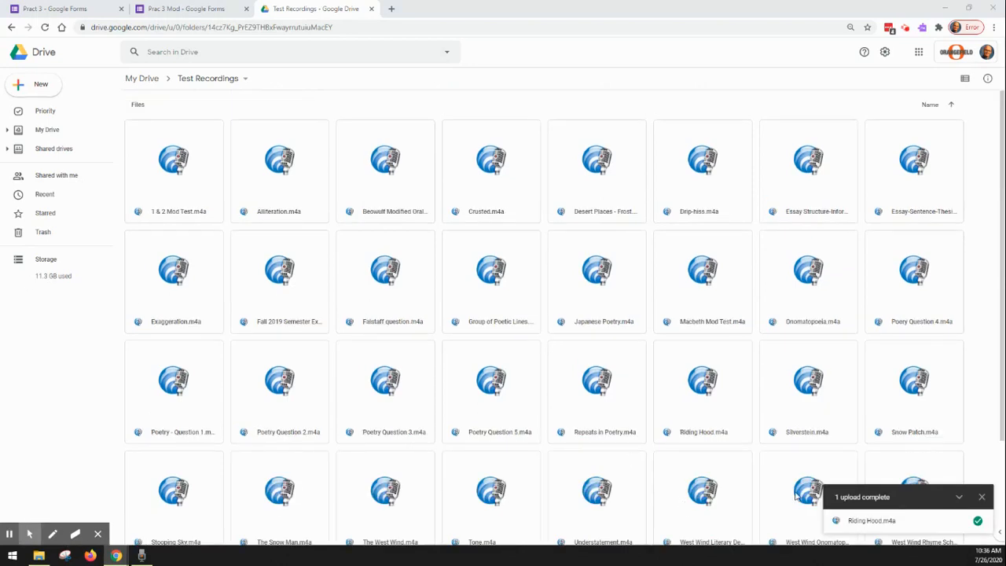
{"action": "left_click", "coordinate": [982, 497]}
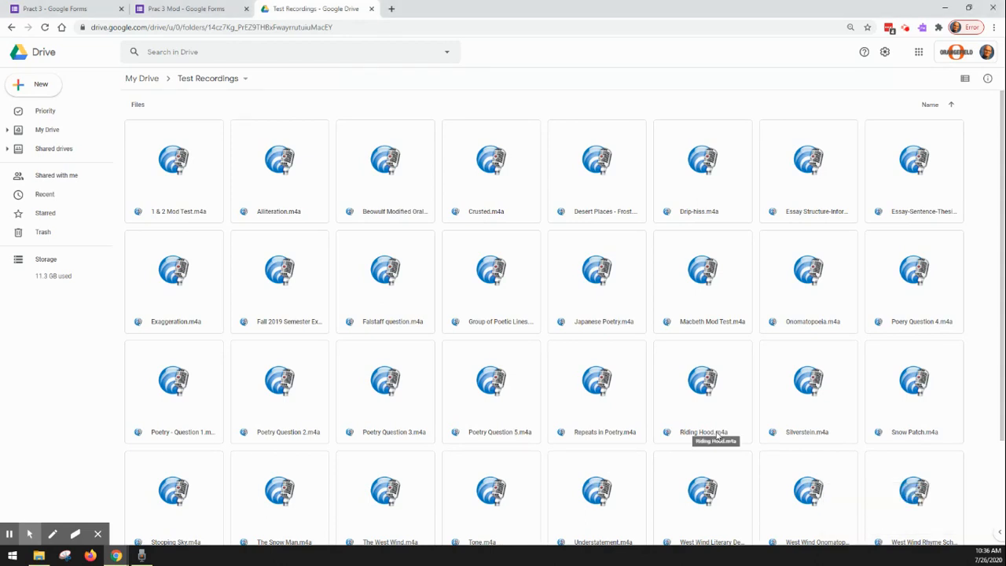
Step: Close the Pract 3 form and get the shareable link of Riding Hood.m4a in Drive
{"action": "left_click", "coordinate": [120, 9]}
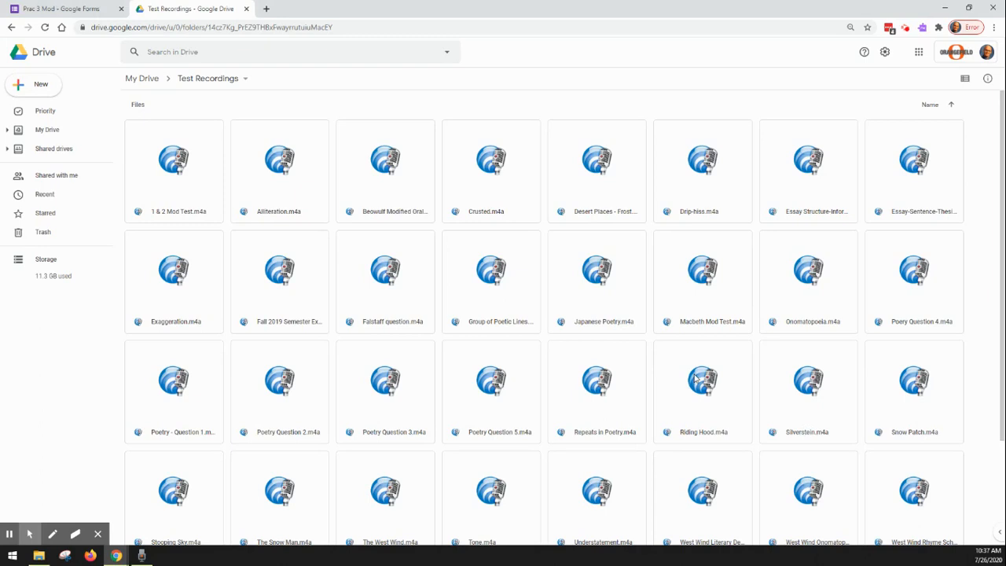
{"action": "right_click", "coordinate": [714, 400]}
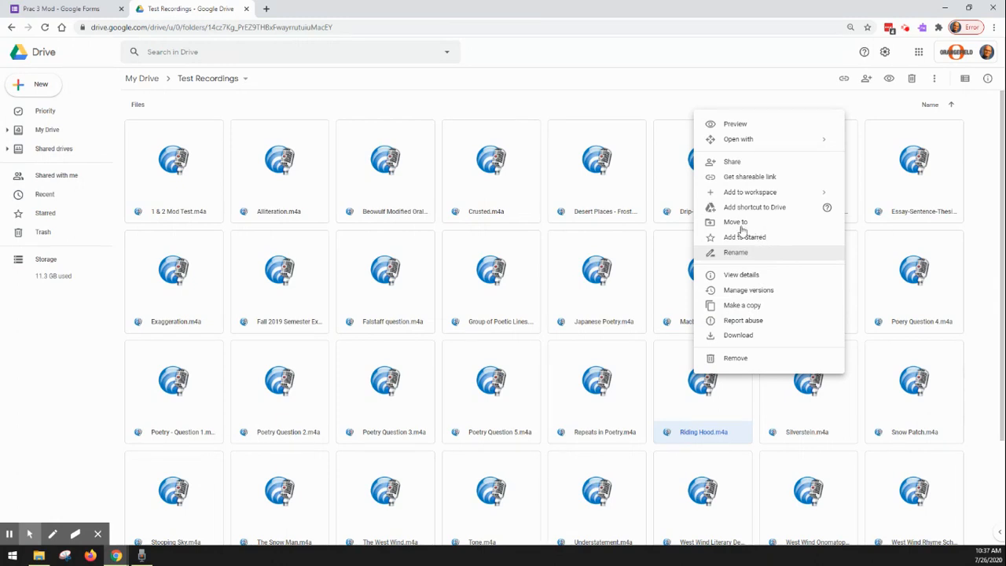
{"action": "left_click", "coordinate": [768, 177]}
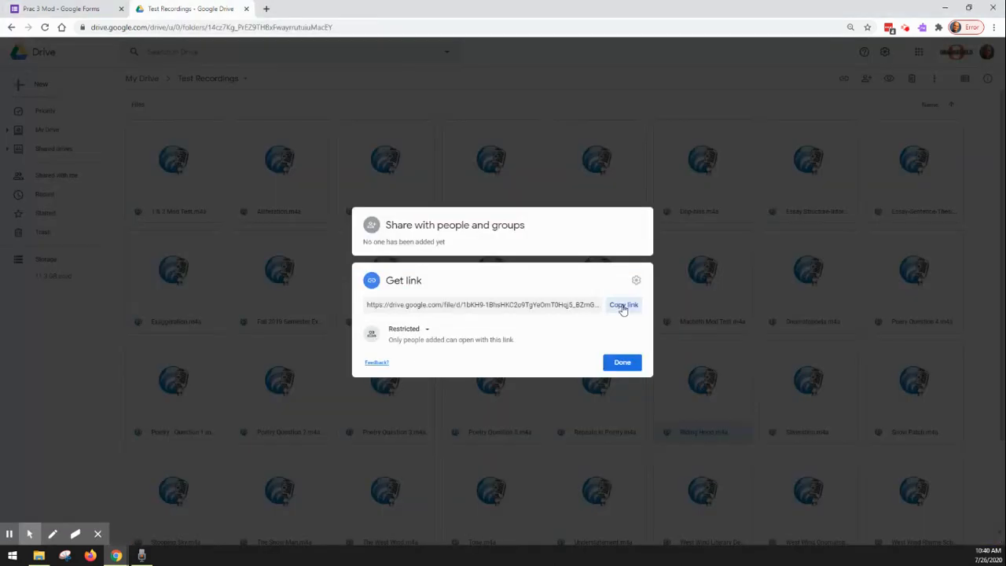
Step: Paste the recording's link as the description under "For oral administration, click the link below." in the Prac 3 Mod form
{"action": "left_click", "coordinate": [63, 8]}
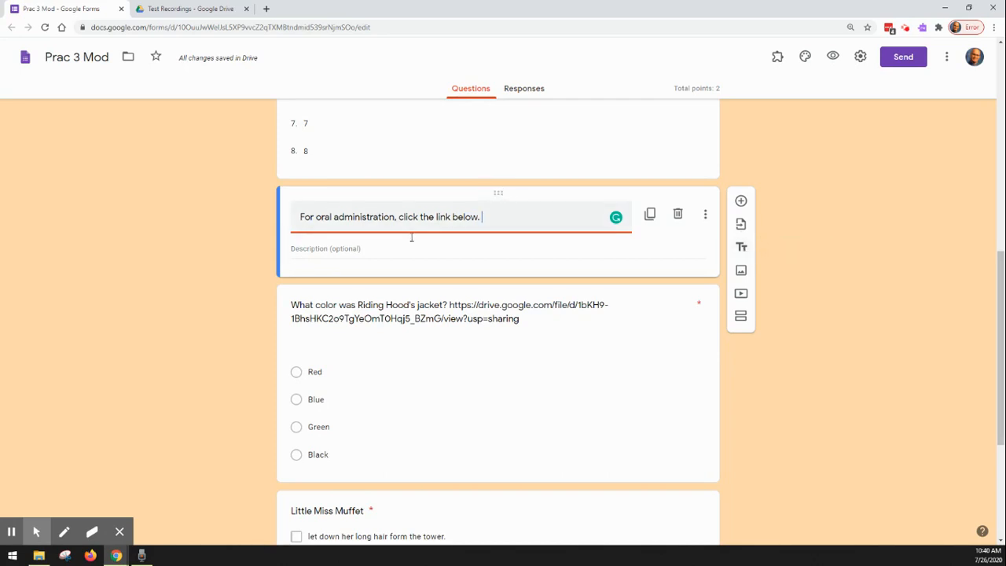
{"action": "left_click", "coordinate": [351, 247]}
{"action": "right_click", "coordinate": [351, 248]}
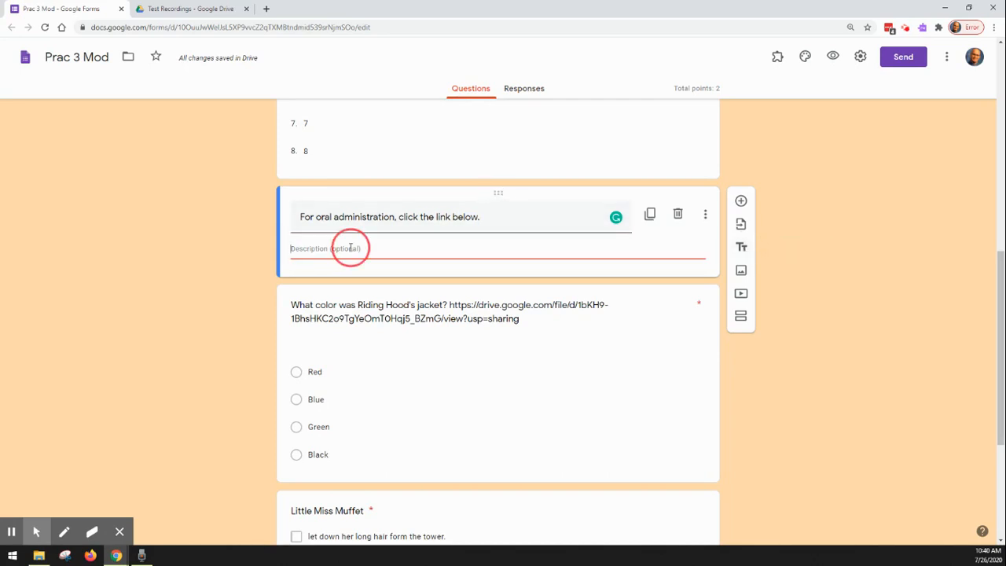
{"action": "left_click", "coordinate": [383, 328]}
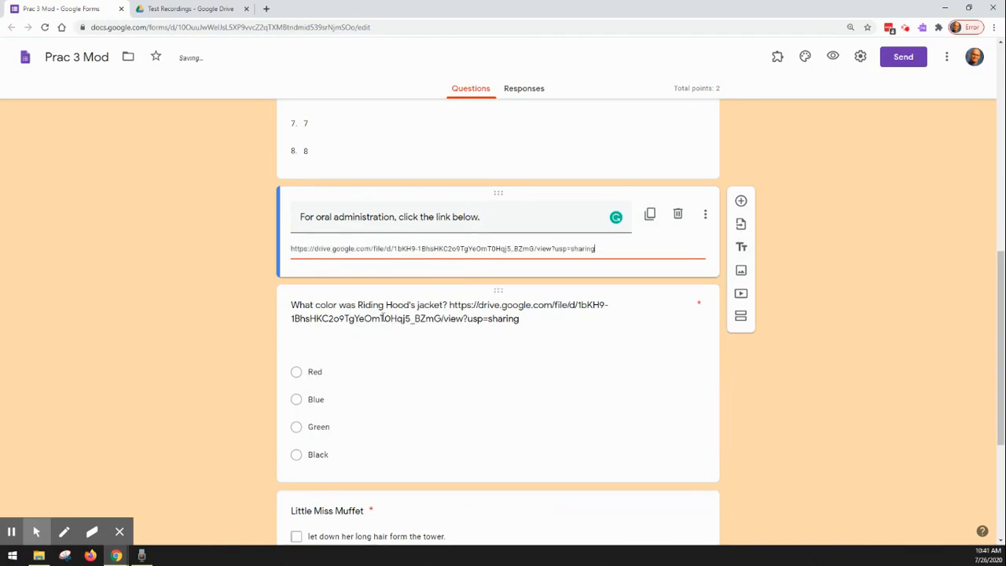
Step: Preview the modified form, open the oral administration link, and play and pause the Riding Hood recording
{"action": "left_click", "coordinate": [835, 57]}
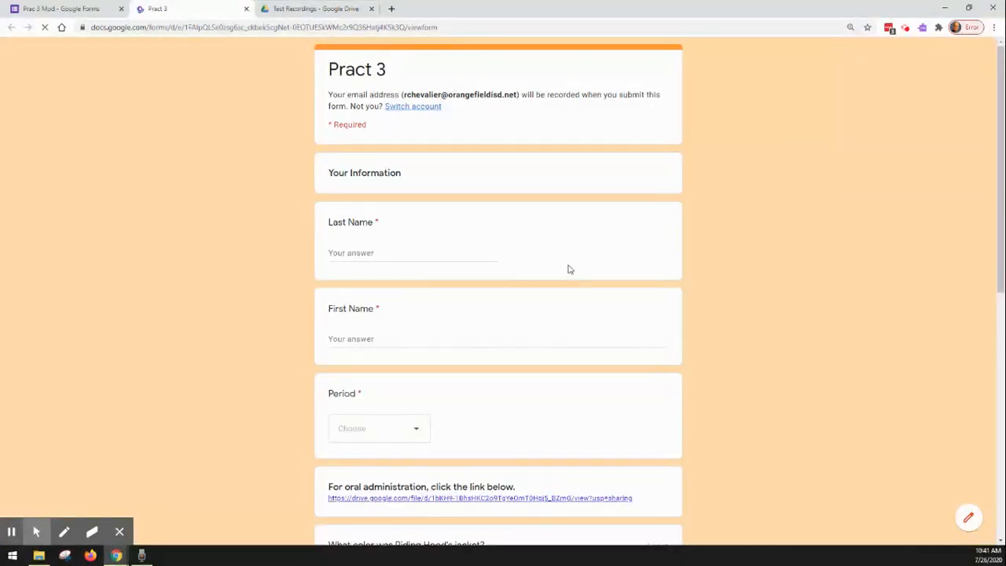
{"action": "scroll", "coordinate": [507, 335], "scroll_direction": "down", "scroll_amount": 3}
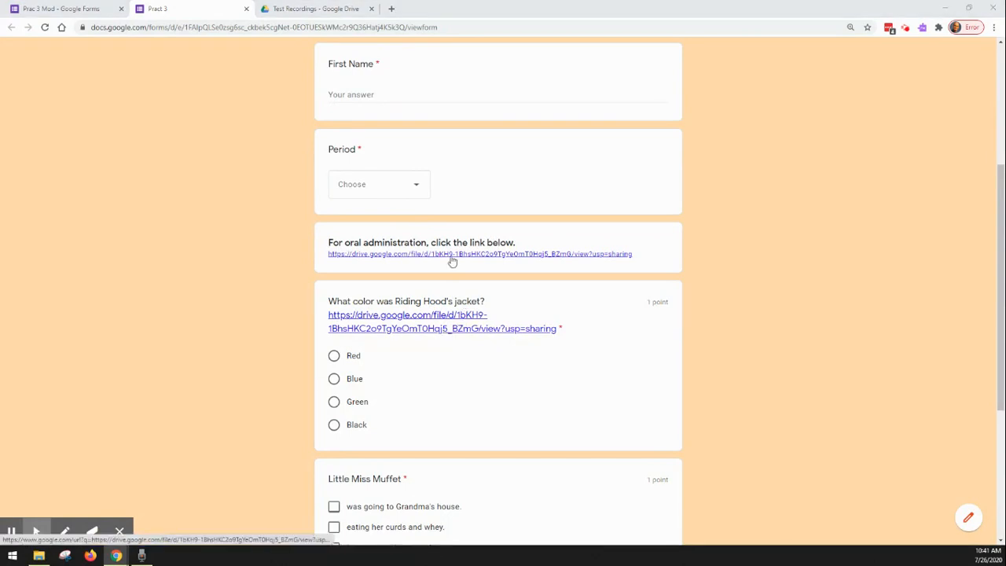
{"action": "left_click", "coordinate": [453, 261]}
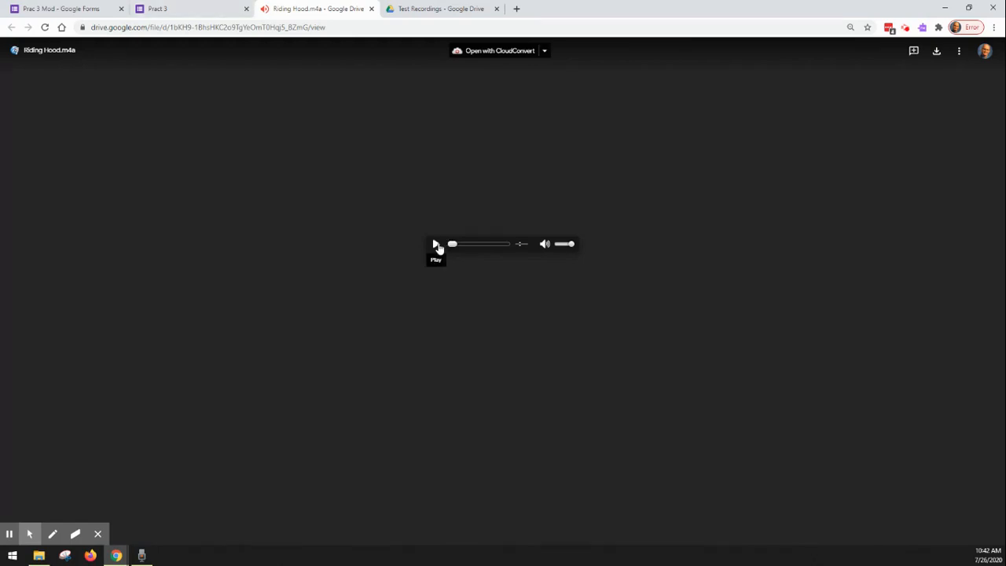
{"action": "left_click", "coordinate": [436, 244]}
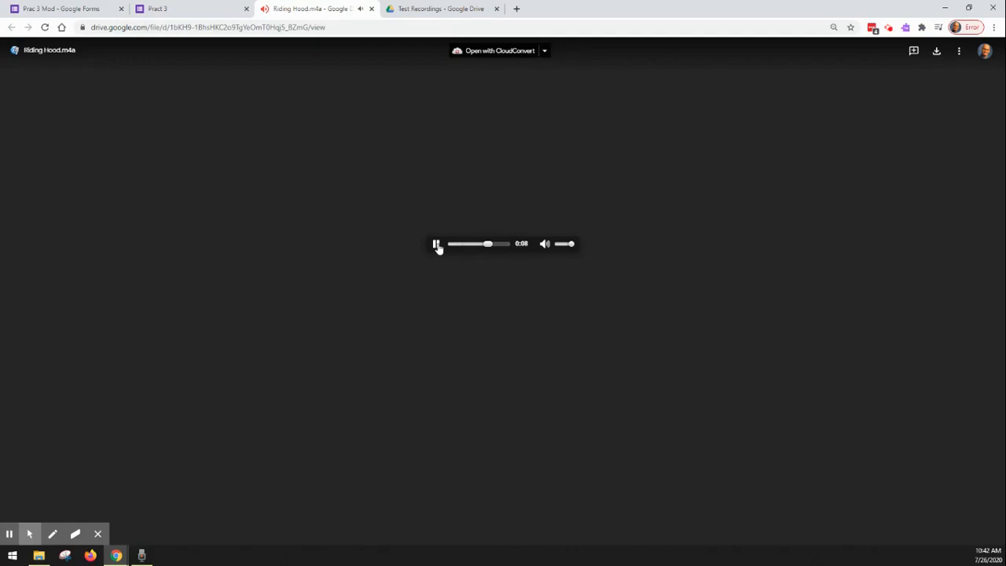
{"action": "left_click", "coordinate": [437, 245]}
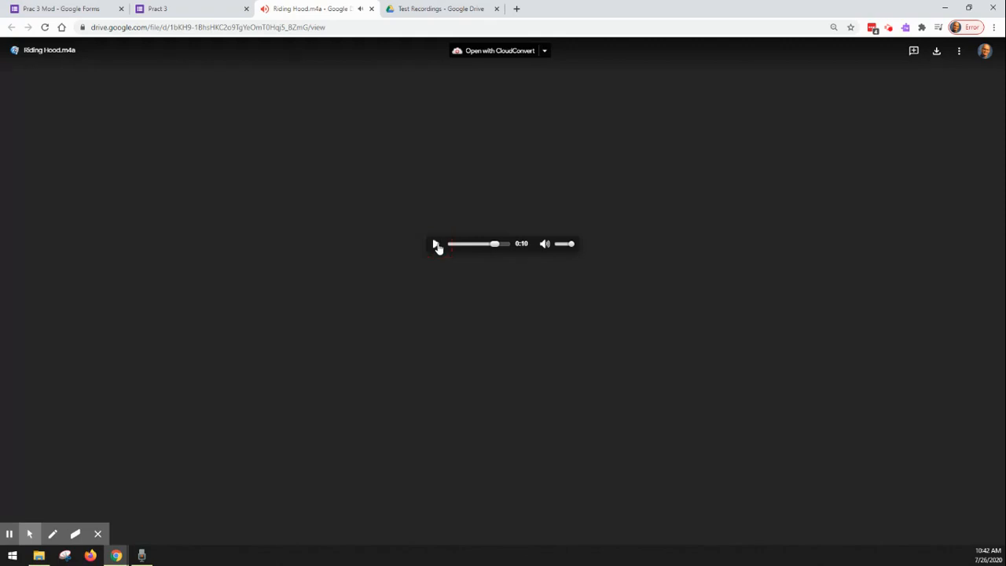
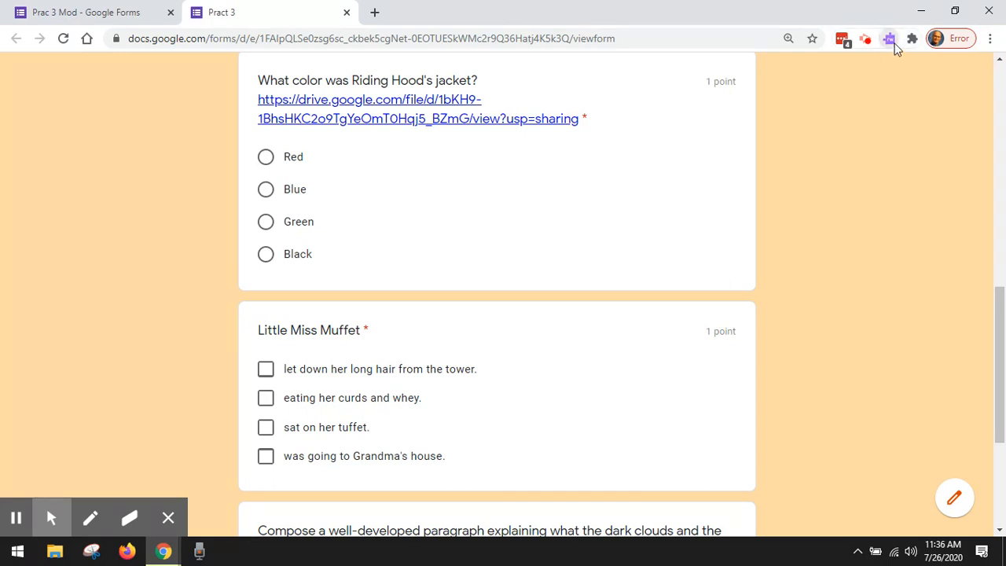
Step: Open the text-to-speech toolbar on the form preview, have the Little Miss Muffet question read aloud, and pause the reading
{"action": "left_click", "coordinate": [891, 41]}
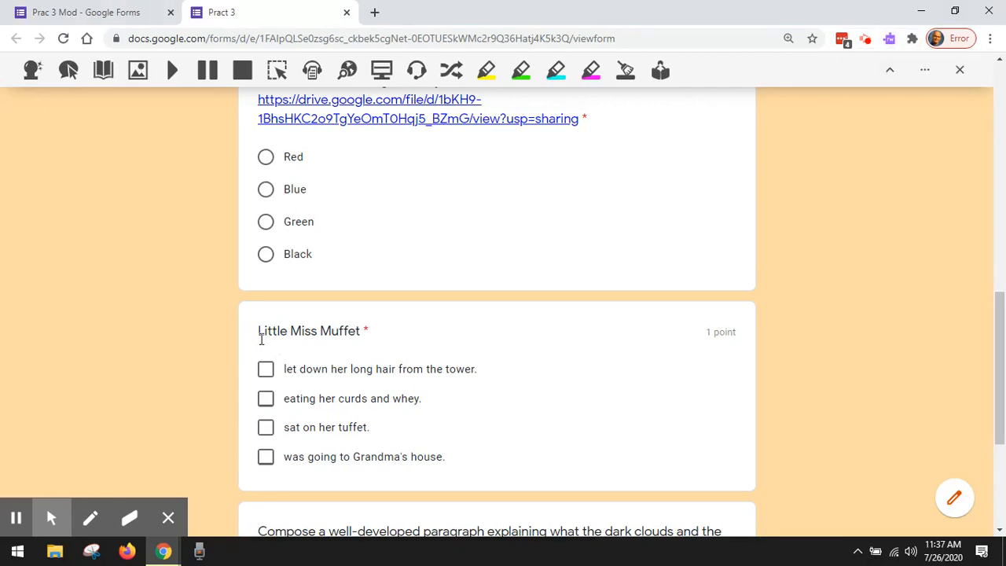
{"action": "left_click_drag", "start_coordinate": [258, 331], "coordinate": [362, 331]}
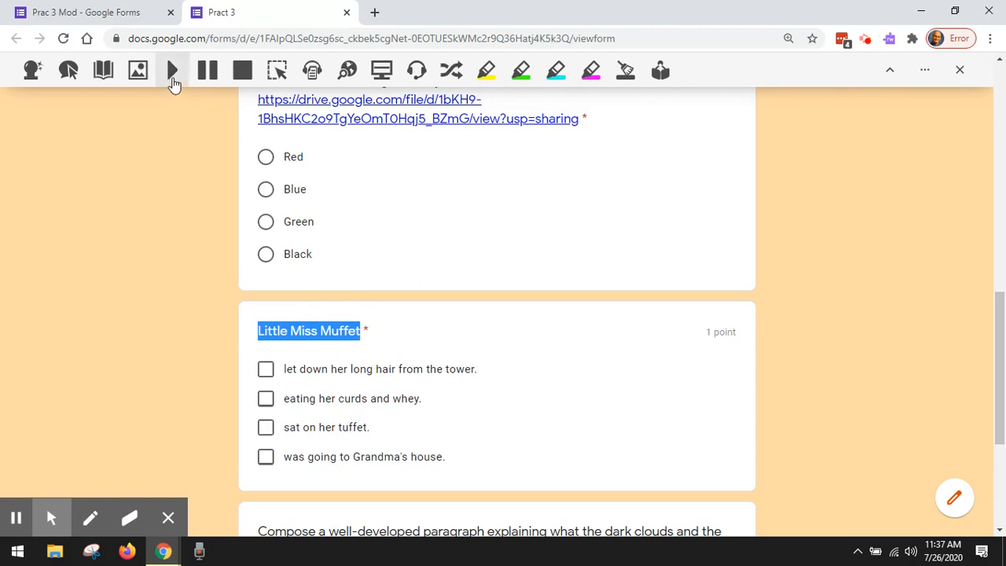
{"action": "left_click", "coordinate": [175, 78]}
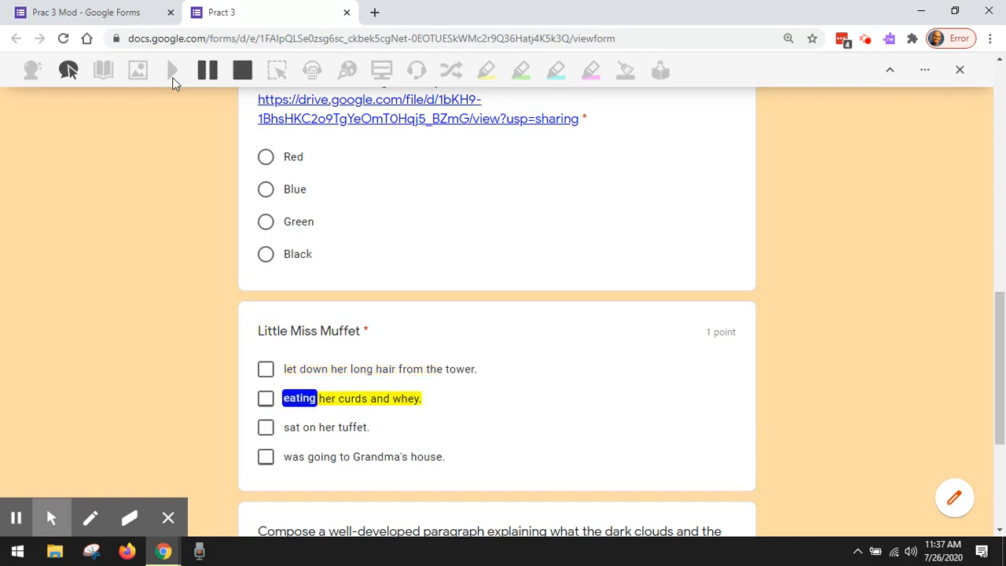
{"action": "left_click", "coordinate": [206, 70]}
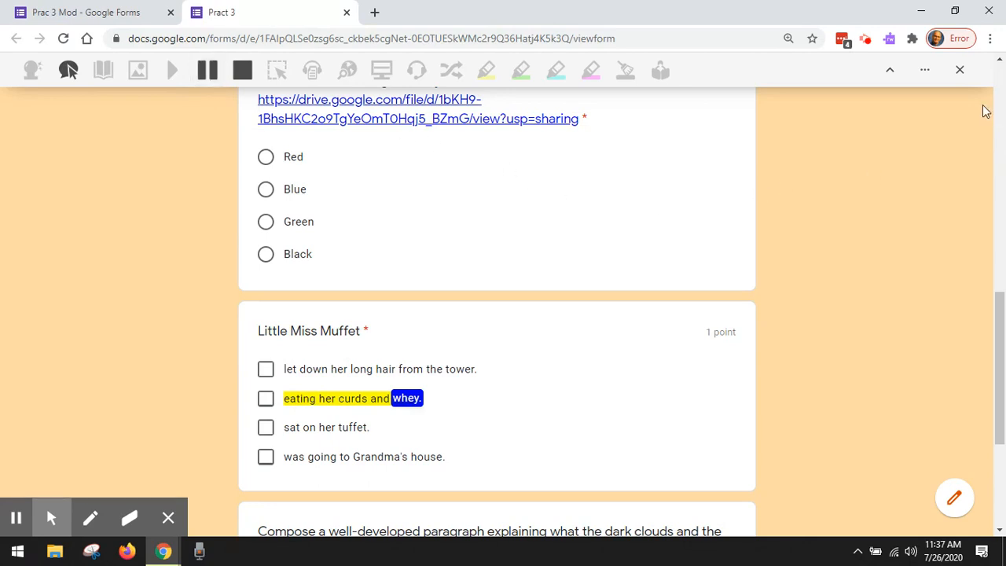
Step: Set the text-to-speech reading speed to 42 in the speech options and close the reading toolbar
{"action": "left_click", "coordinate": [923, 77]}
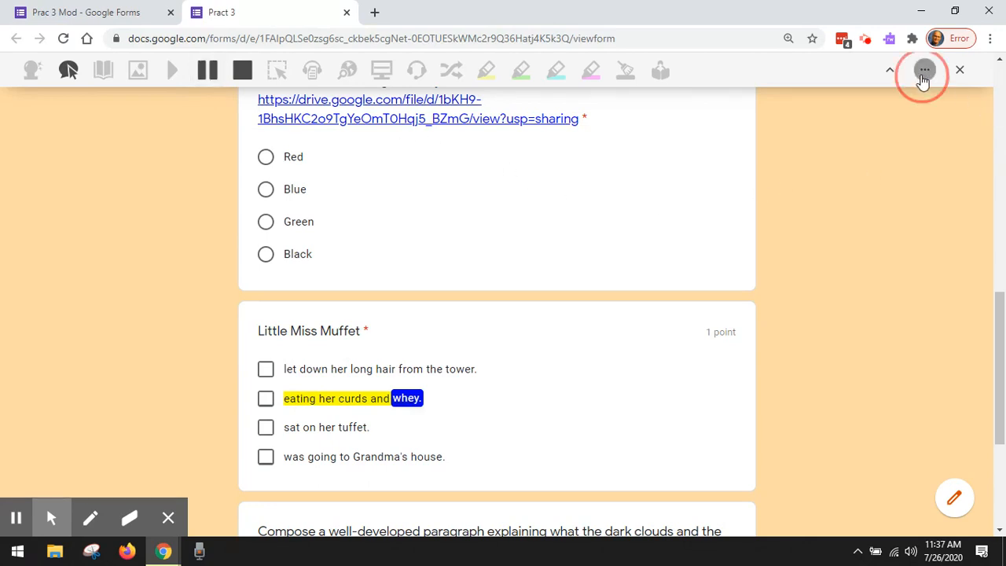
{"action": "left_click", "coordinate": [807, 147]}
{"action": "left_click", "coordinate": [925, 77]}
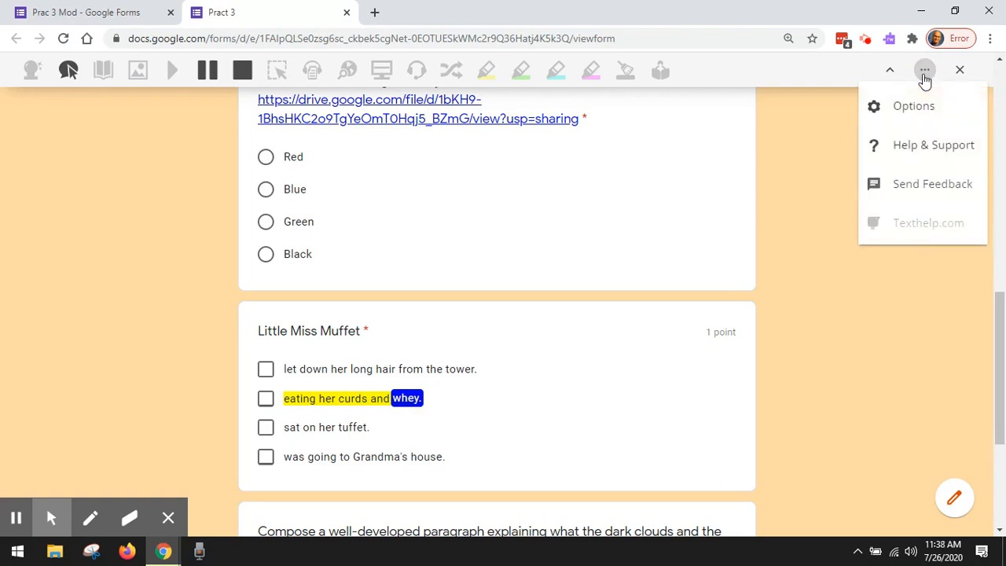
{"action": "left_click", "coordinate": [912, 110]}
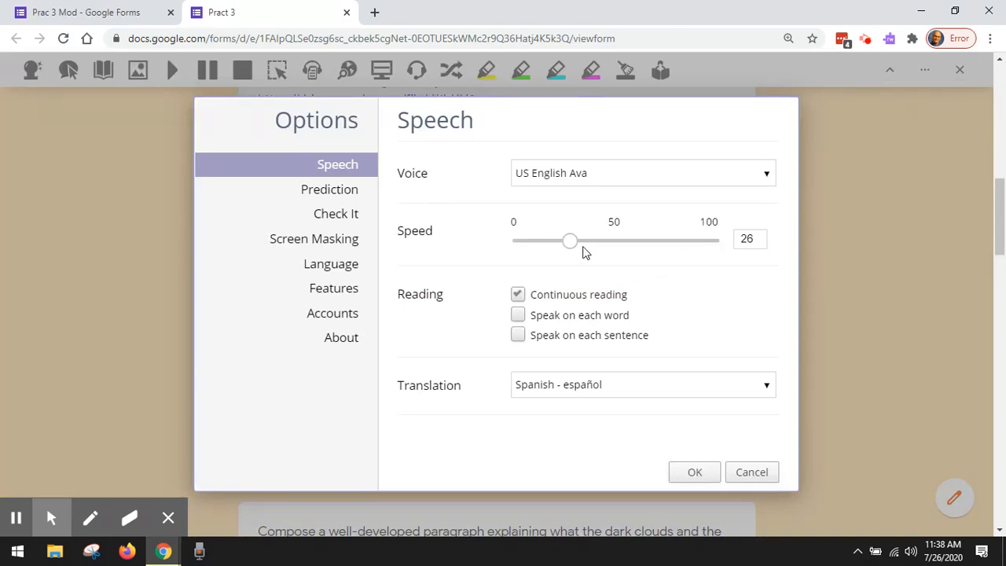
{"action": "left_click_drag", "start_coordinate": [568, 242], "coordinate": [596, 248]}
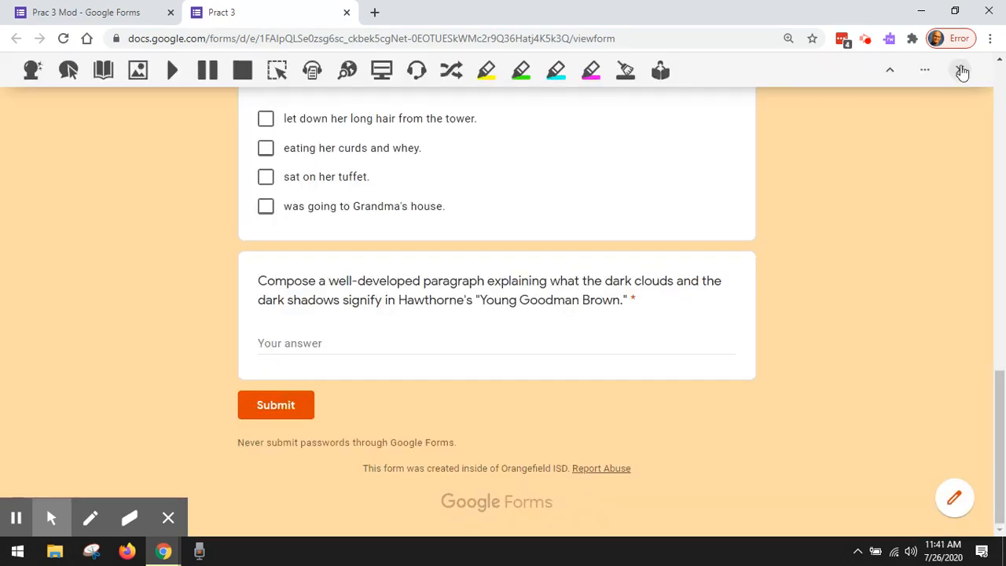
{"action": "left_click", "coordinate": [962, 72]}
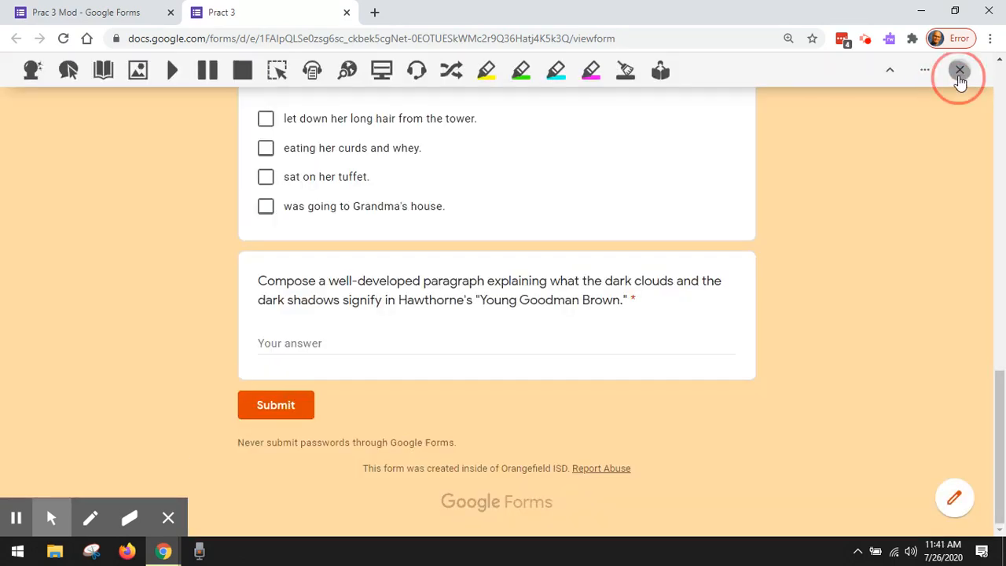
Step: Open Google Classroom in a new browser tab and go to the classwork of the English IV - 2019-2020 4th Period class
{"action": "left_click", "coordinate": [376, 14]}
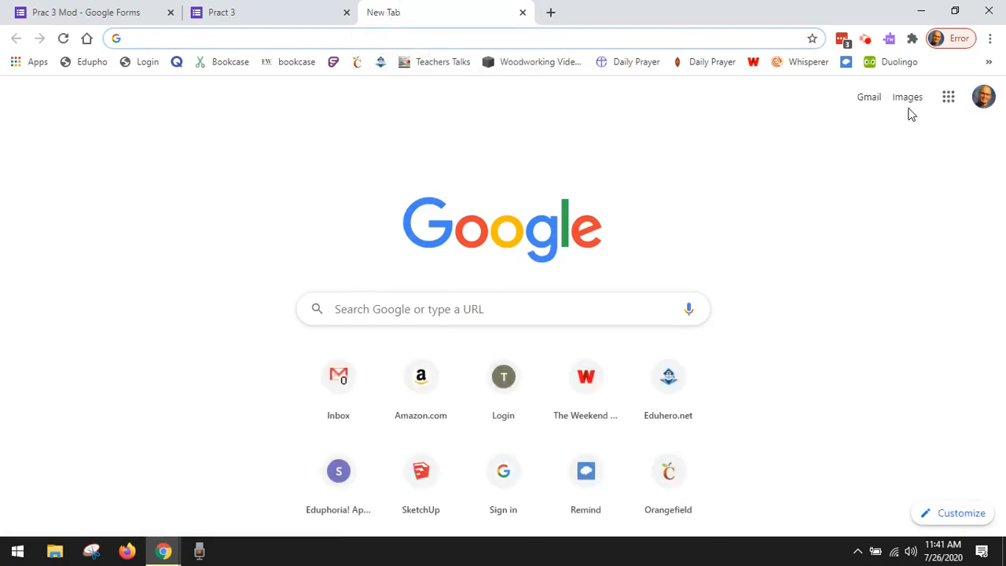
{"action": "left_click", "coordinate": [946, 104]}
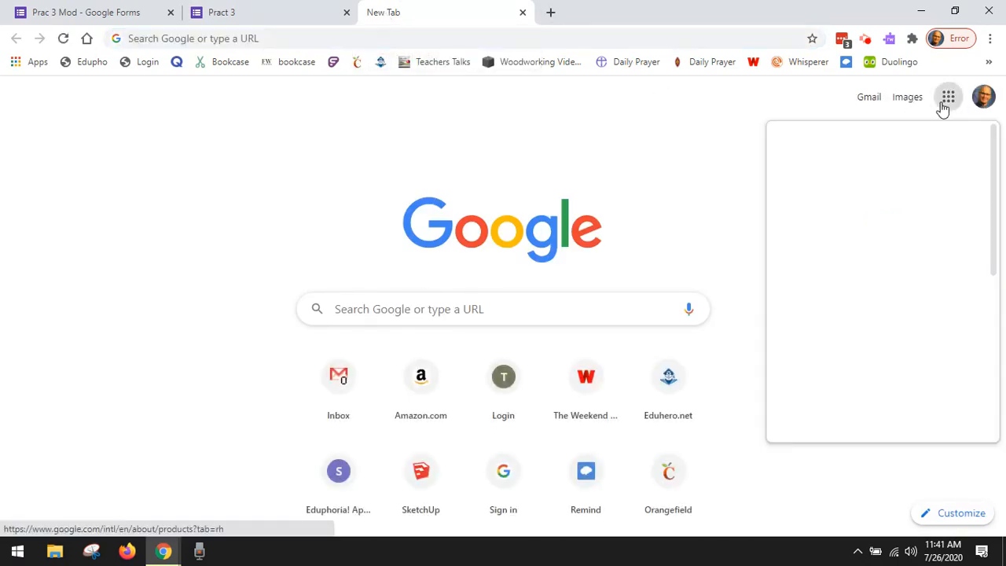
{"action": "left_click", "coordinate": [835, 172]}
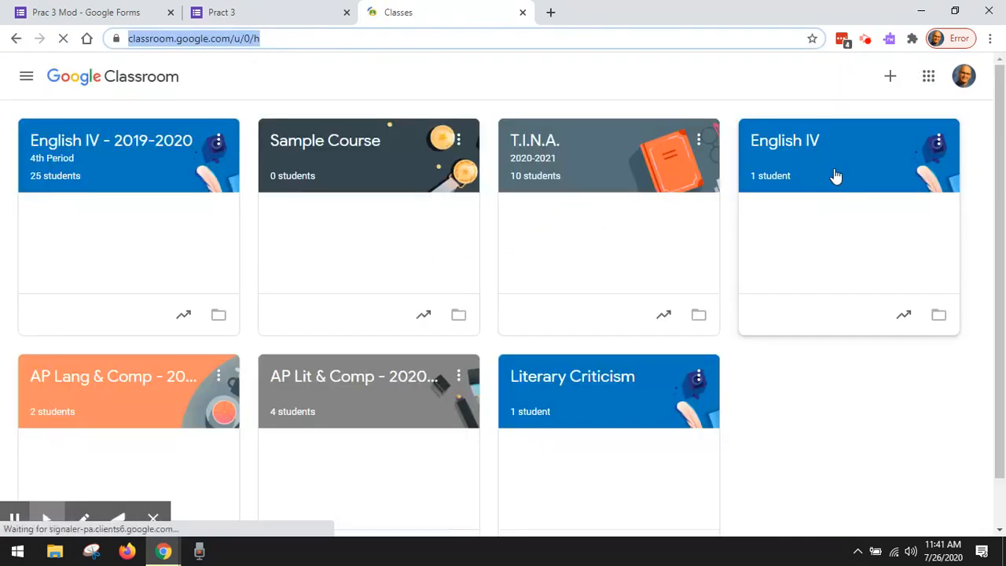
{"action": "left_click", "coordinate": [156, 154]}
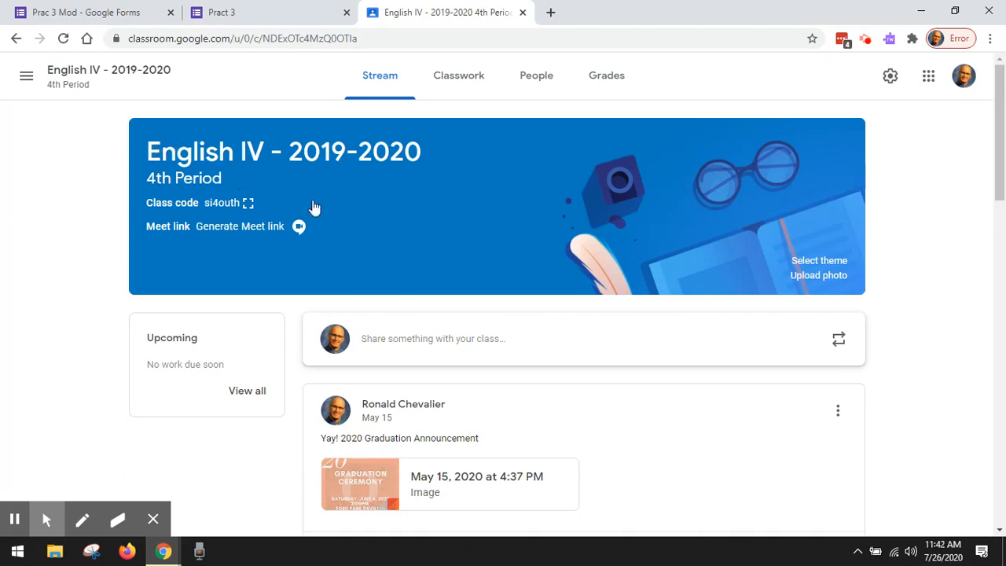
{"action": "left_click", "coordinate": [474, 75]}
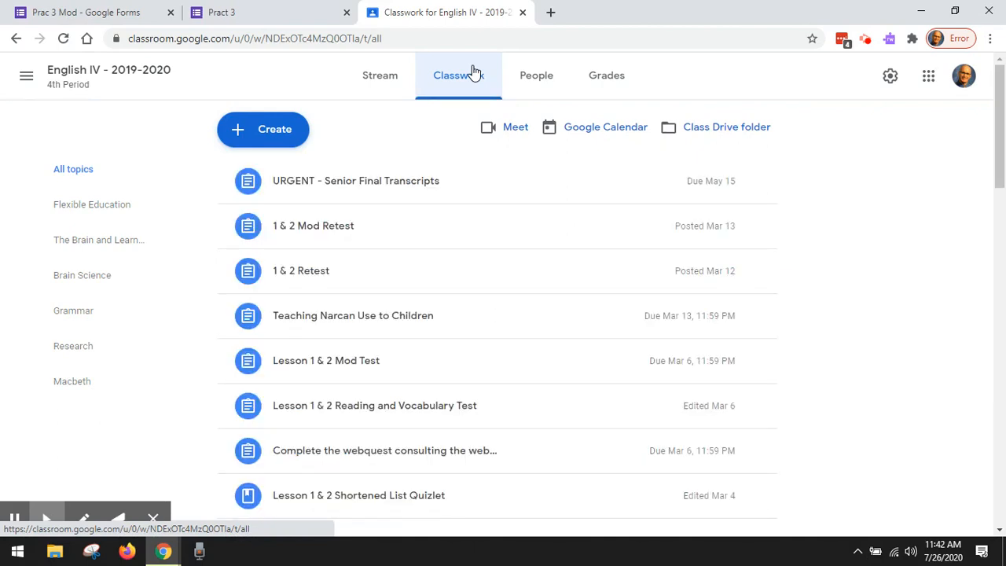
{"action": "left_click", "coordinate": [382, 96]}
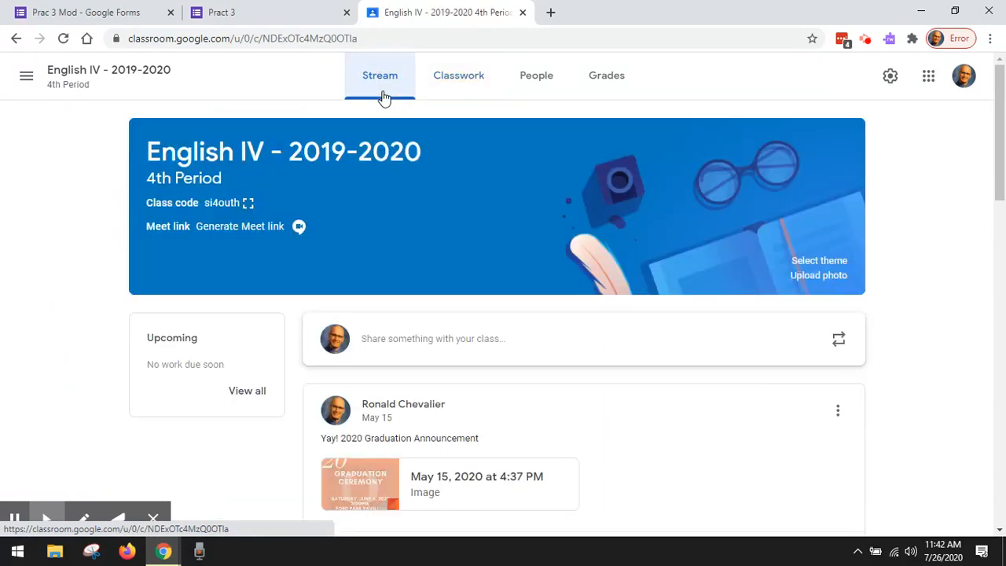
{"action": "left_click", "coordinate": [431, 86]}
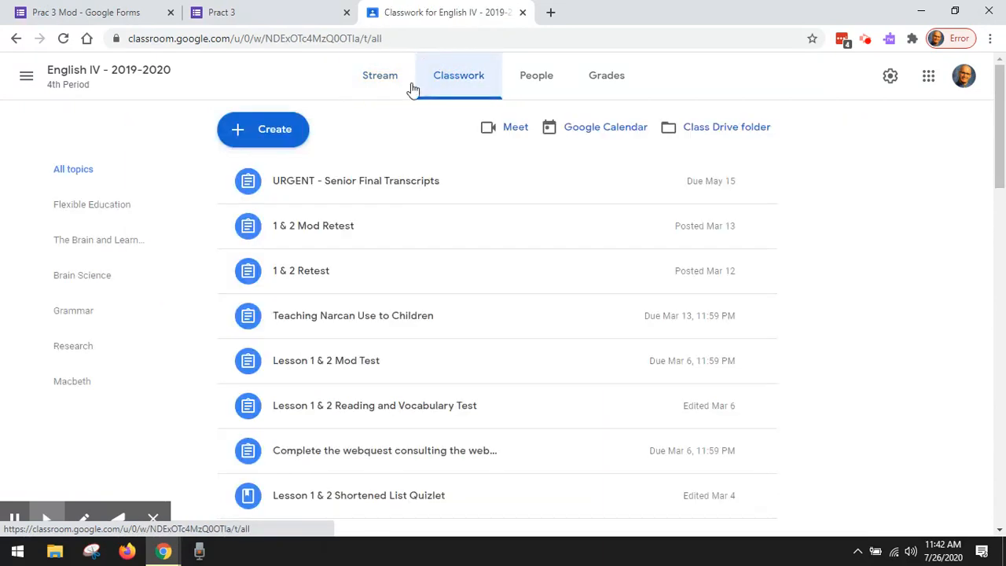
Step: Create a new classwork assignment titled "Pract 3"
{"action": "left_click", "coordinate": [272, 133]}
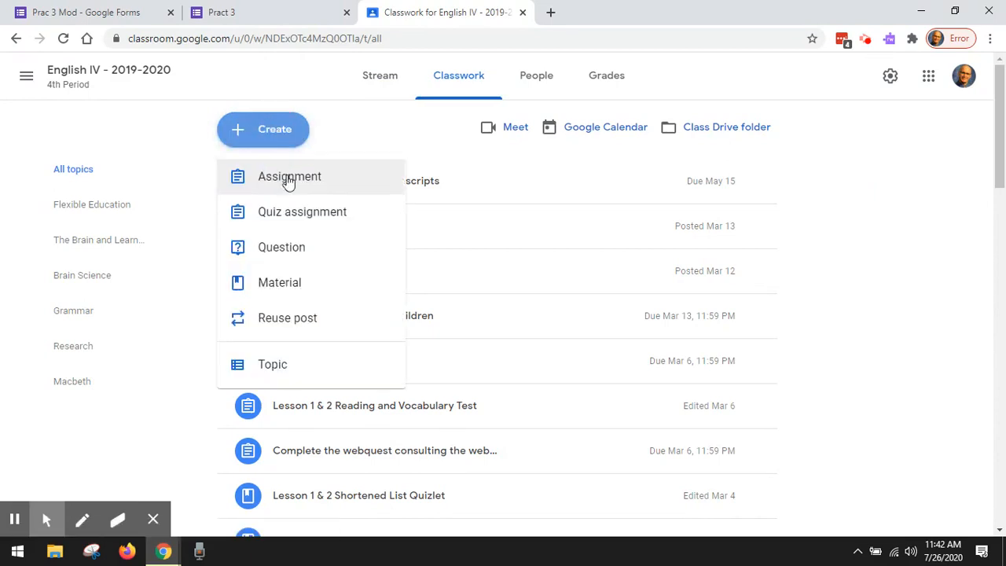
{"action": "left_click", "coordinate": [276, 181]}
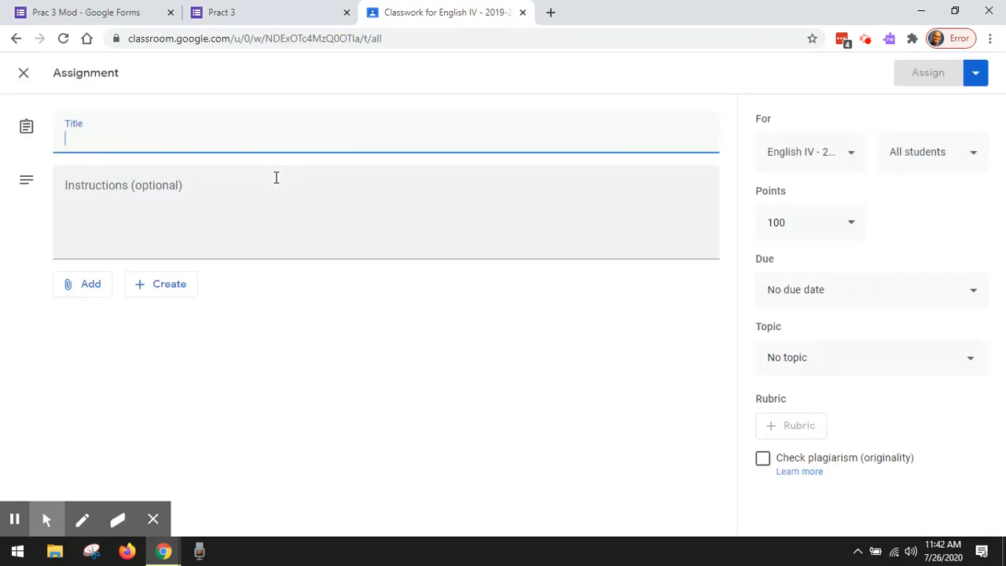
{"action": "type", "text": "Pract"}
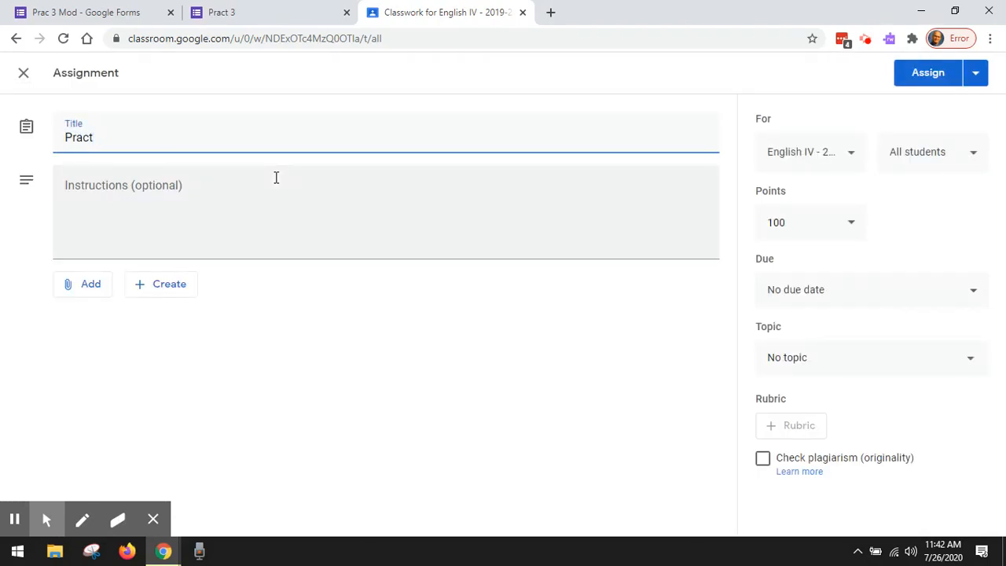
{"action": "type", "text": " 3"}
Step: Attach the Prac 3 Mod form from Google Drive to the assignment
{"action": "left_click", "coordinate": [87, 283]}
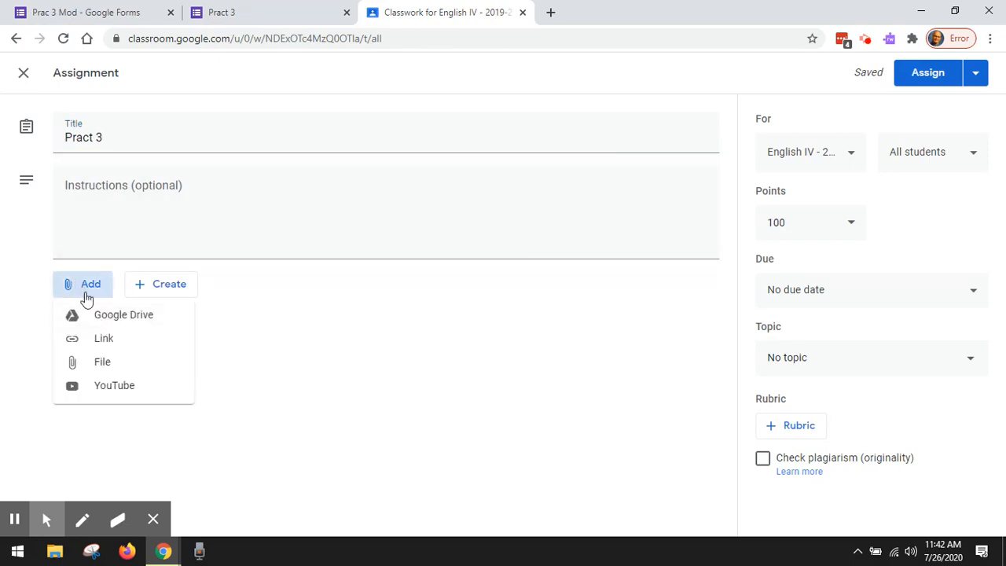
{"action": "left_click", "coordinate": [85, 315]}
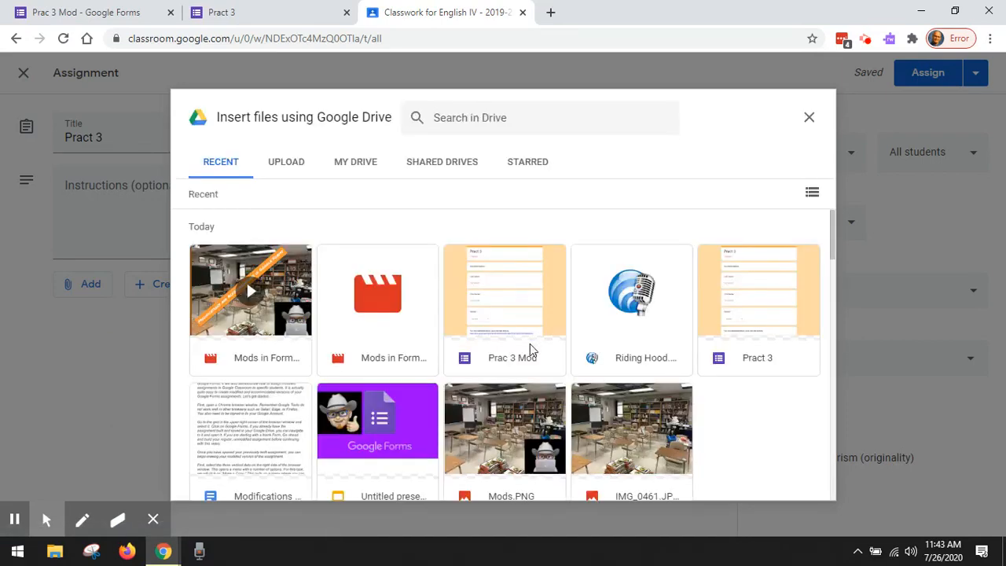
{"action": "left_click", "coordinate": [506, 330]}
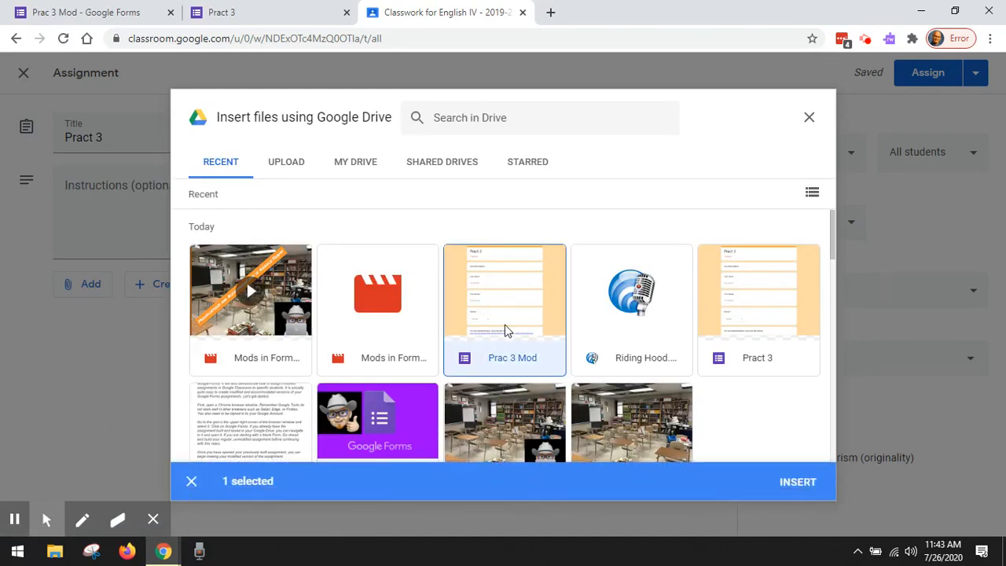
{"action": "left_click", "coordinate": [797, 486]}
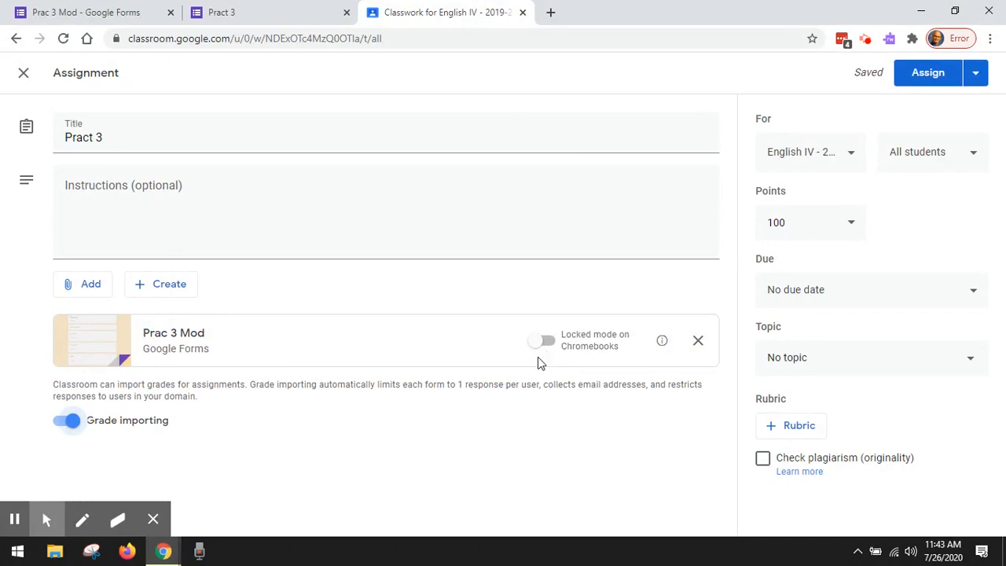
Step: Restrict the assignment's recipients from all students to four individually selected students and assign it
{"action": "left_click", "coordinate": [974, 153]}
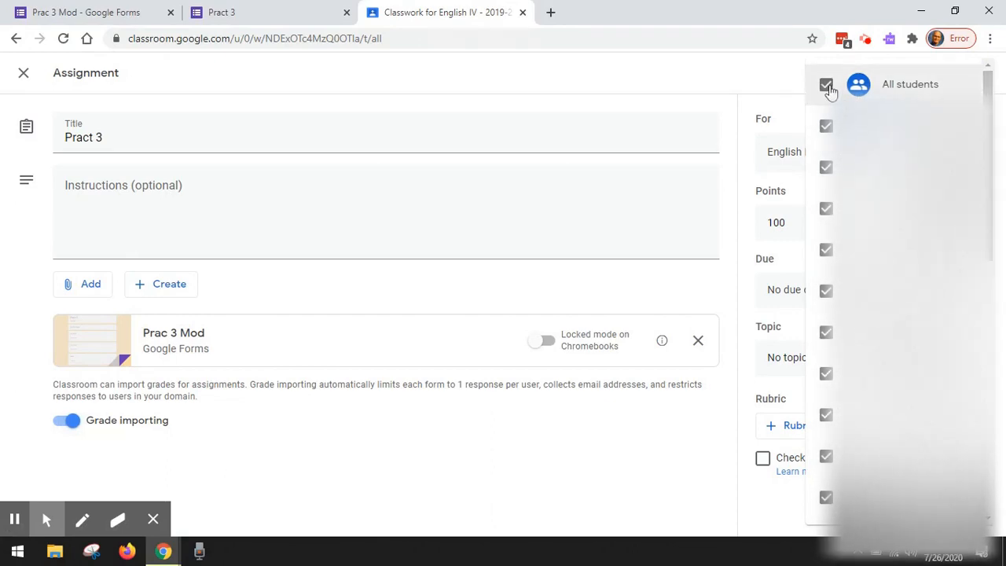
{"action": "left_click", "coordinate": [827, 87]}
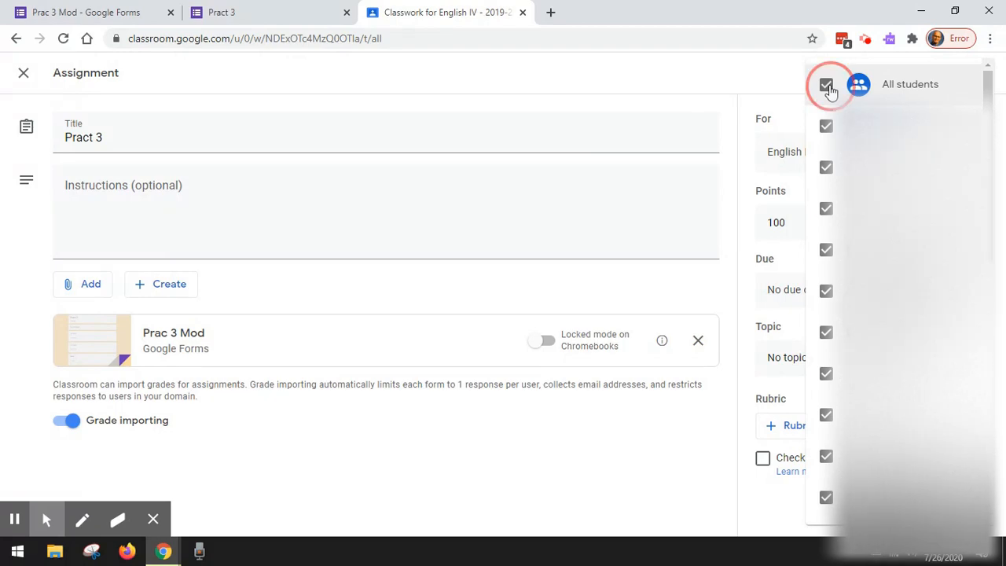
{"action": "left_click", "coordinate": [826, 166]}
{"action": "scroll", "coordinate": [827, 177], "scroll_direction": "down", "scroll_amount": 1}
{"action": "scroll", "coordinate": [827, 177], "scroll_direction": "down", "scroll_amount": 1}
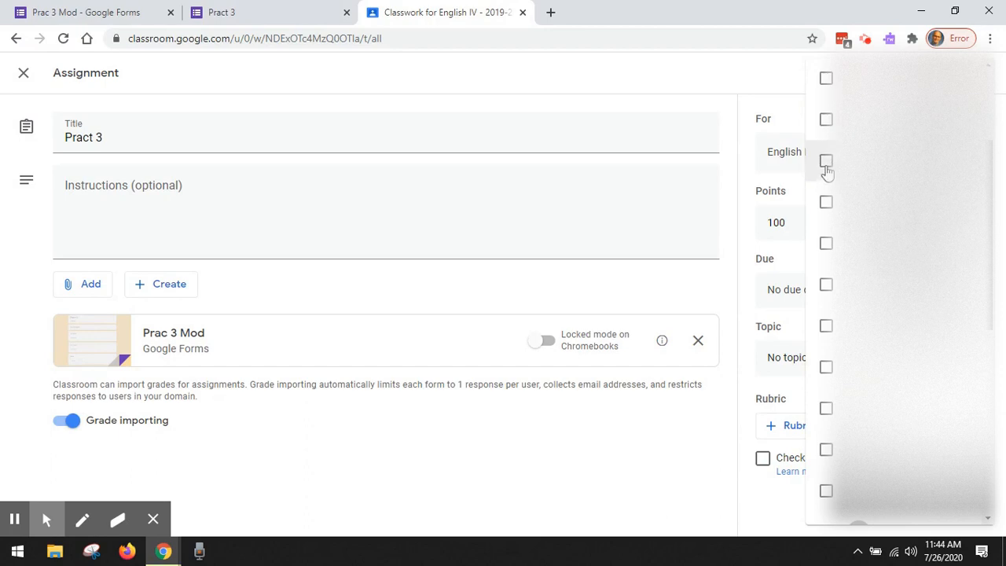
{"action": "left_click", "coordinate": [827, 203]}
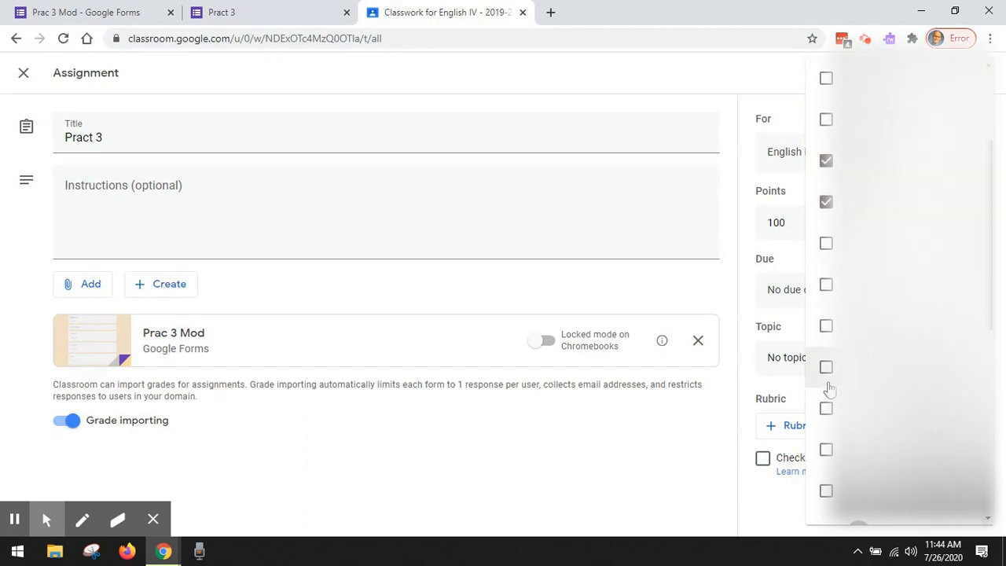
{"action": "left_click", "coordinate": [825, 450]}
{"action": "scroll", "coordinate": [830, 432], "scroll_direction": "down", "scroll_amount": 4}
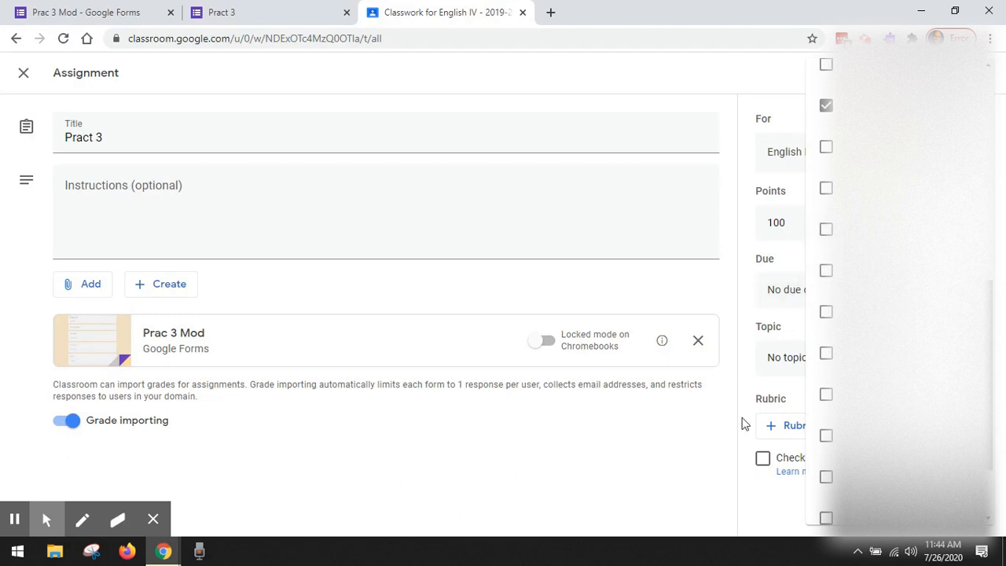
{"action": "left_click", "coordinate": [680, 496]}
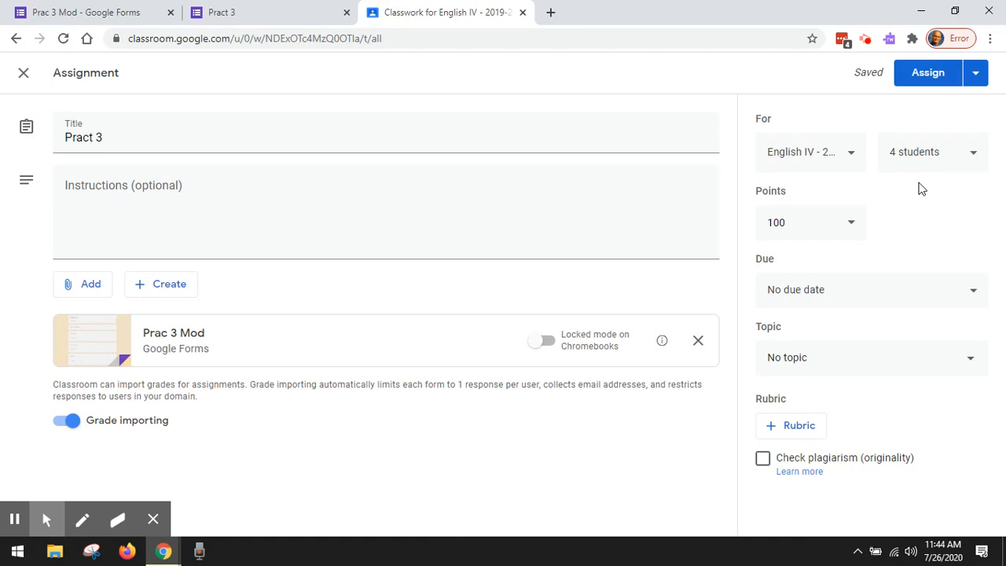
{"action": "left_click", "coordinate": [950, 76]}
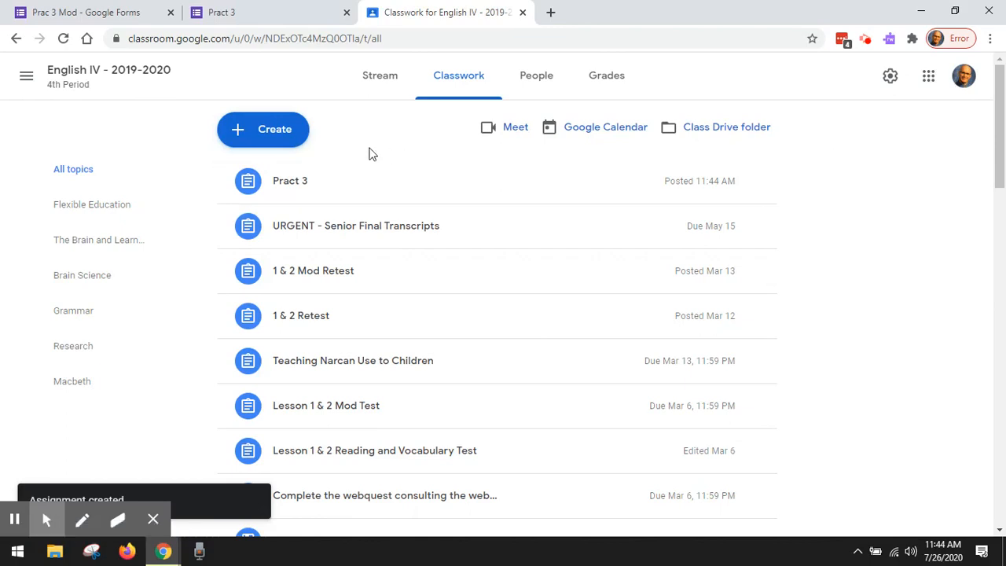
Step: Start a second classwork assignment in the same class, also titled "Pract 3"
{"action": "left_click", "coordinate": [293, 143]}
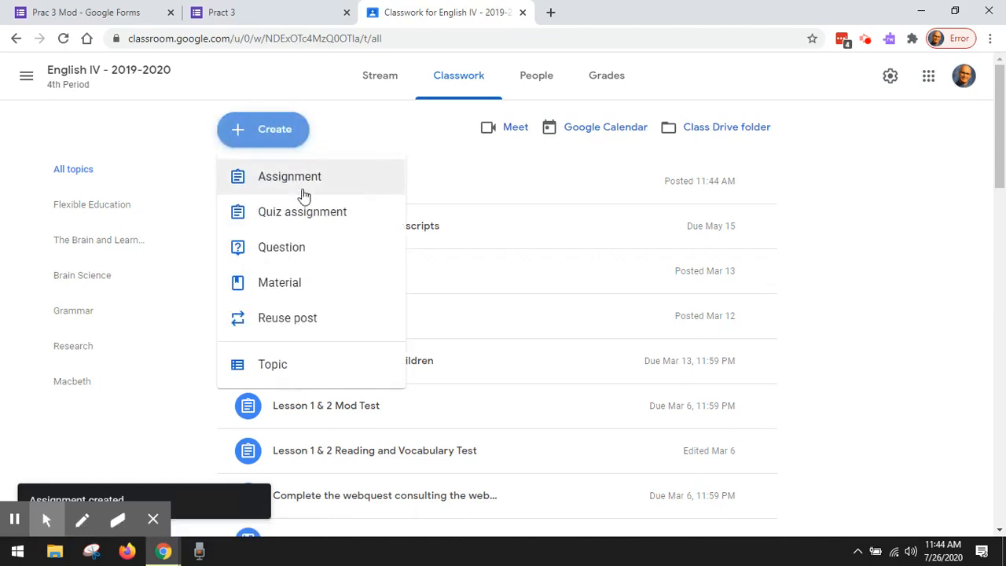
{"action": "left_click", "coordinate": [304, 194]}
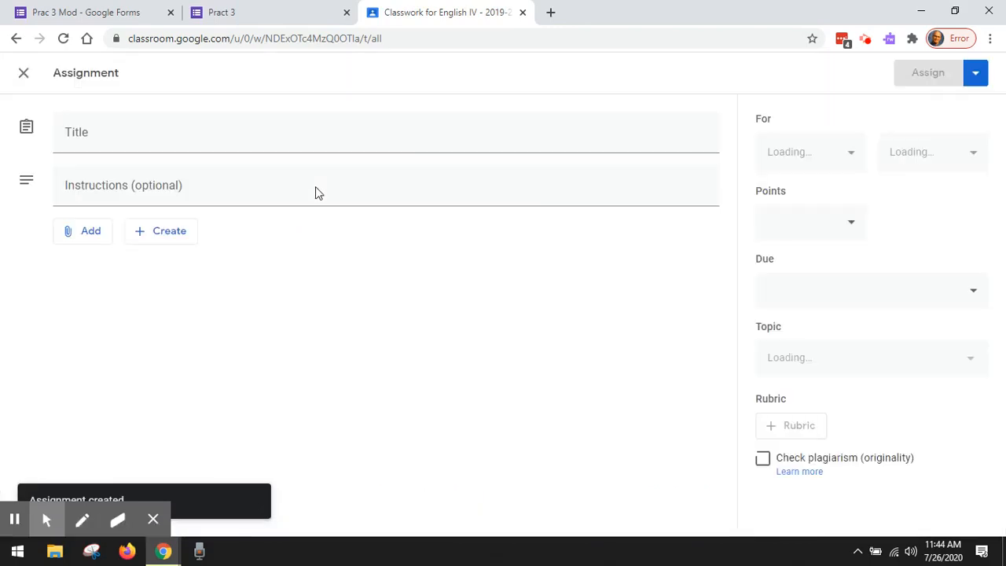
{"action": "type", "text": "P"}
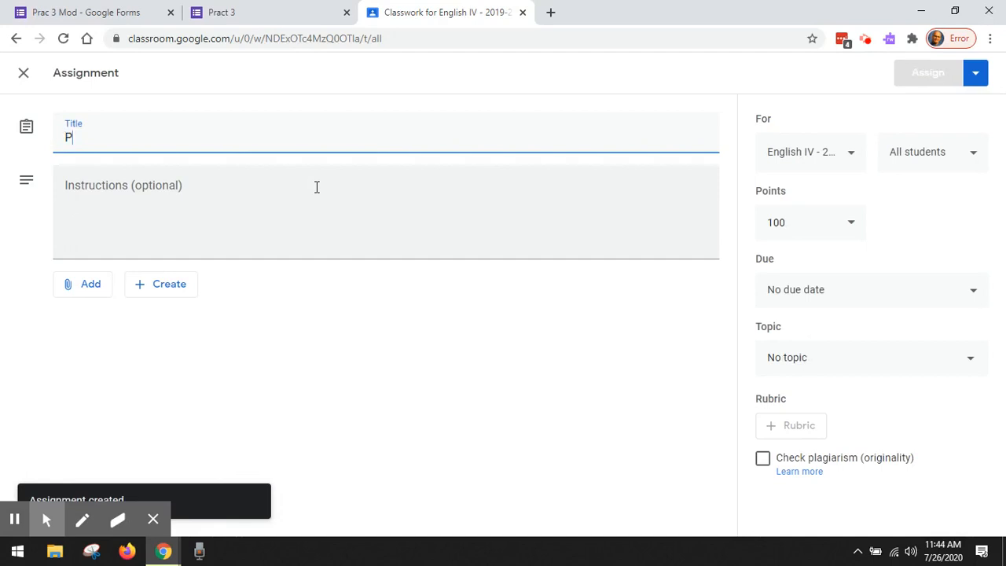
{"action": "type", "text": "rac"}
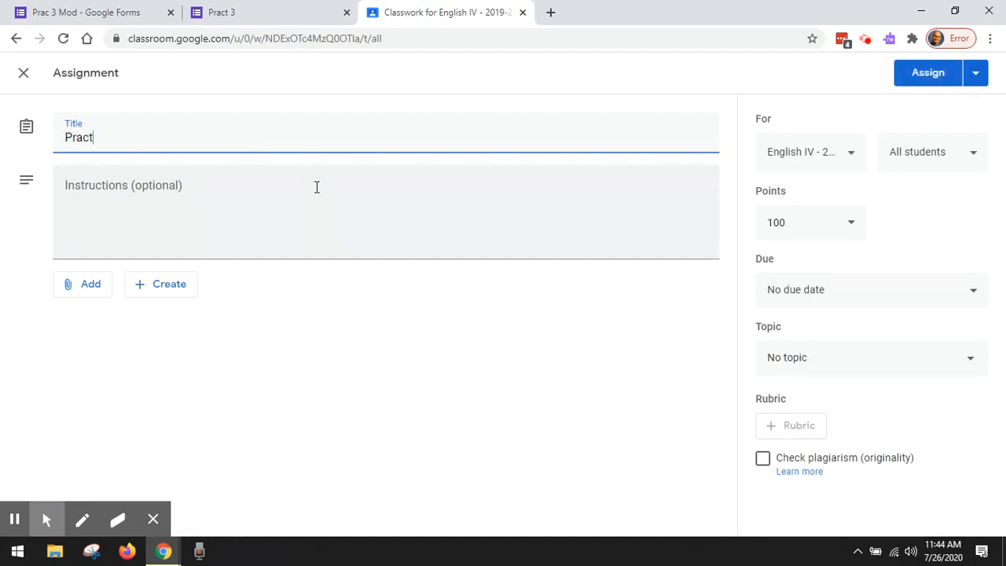
{"action": "type", "text": "t 3"}
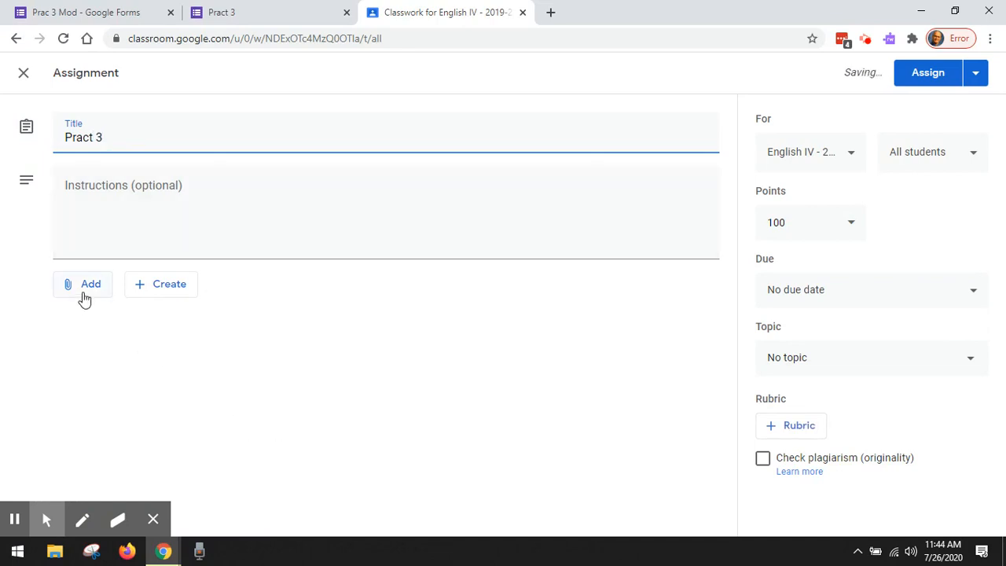
Step: Attach the regular Pract 3 form from Google Drive to the second assignment
{"action": "left_click", "coordinate": [85, 297]}
{"action": "left_click", "coordinate": [94, 316]}
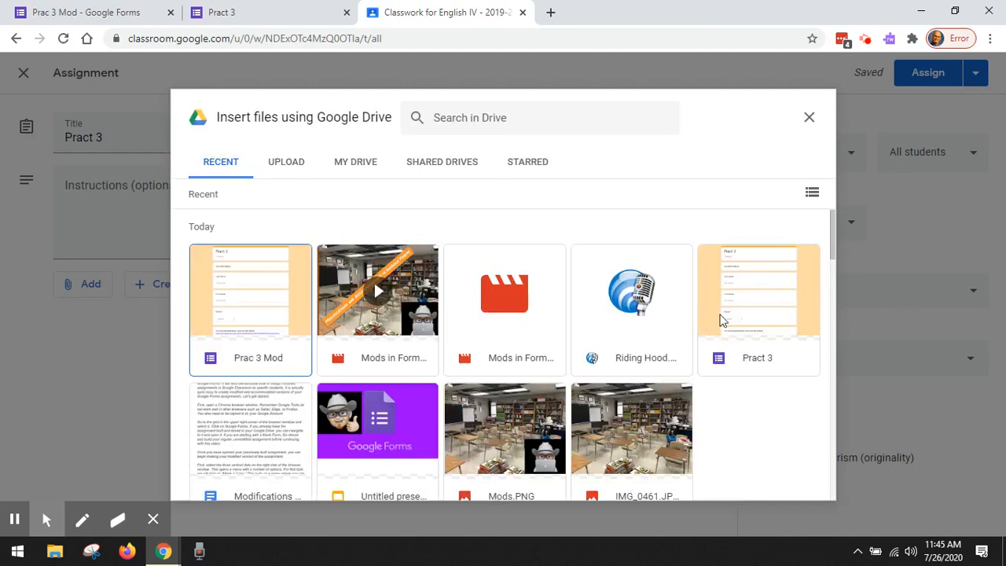
{"action": "left_click", "coordinate": [723, 319]}
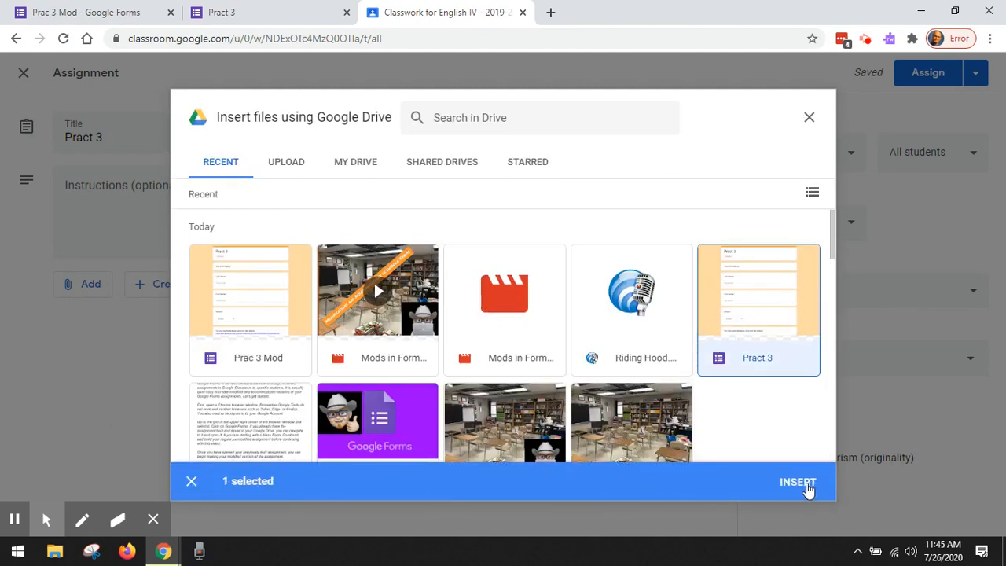
{"action": "left_click", "coordinate": [807, 487]}
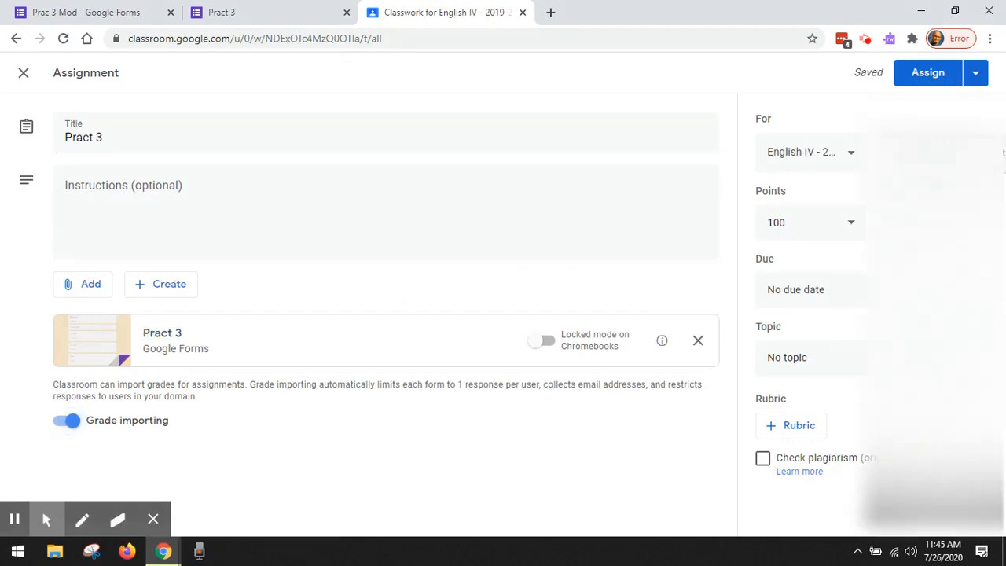
Step: Exclude the four students who received the modified version from the assignment's recipients and assign it to the remaining students
{"action": "left_click", "coordinate": [932, 155]}
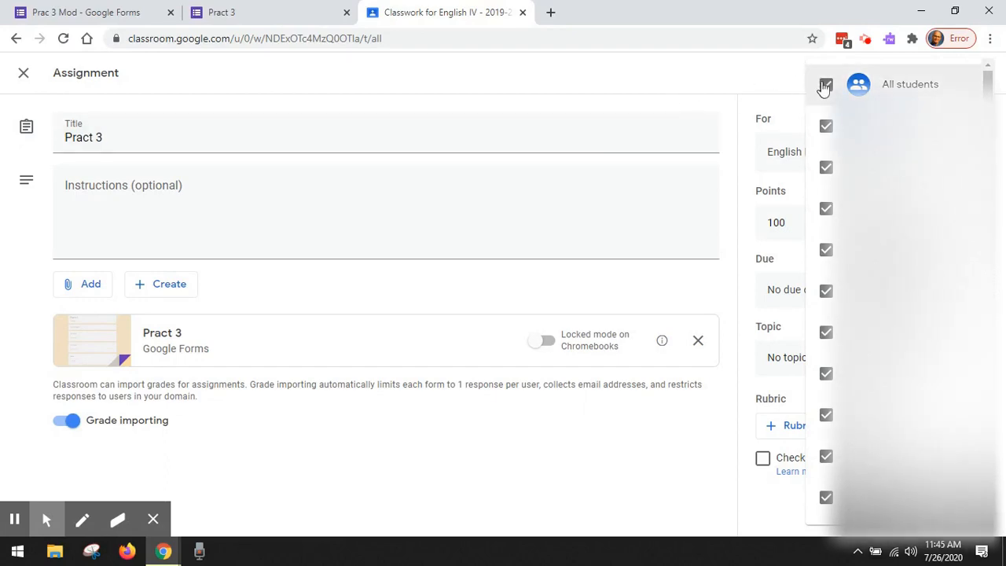
{"action": "left_click", "coordinate": [826, 169]}
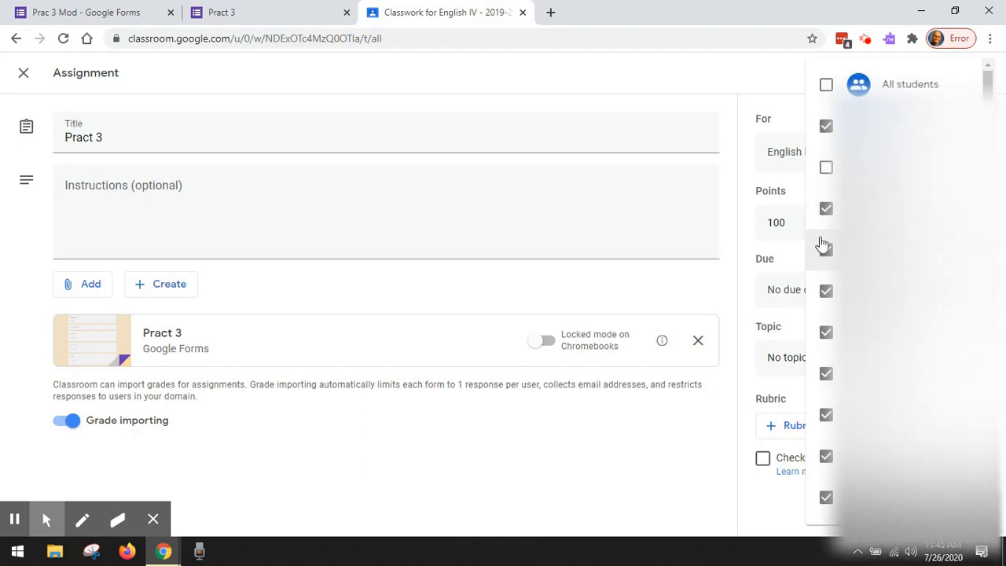
{"action": "left_click", "coordinate": [826, 208]}
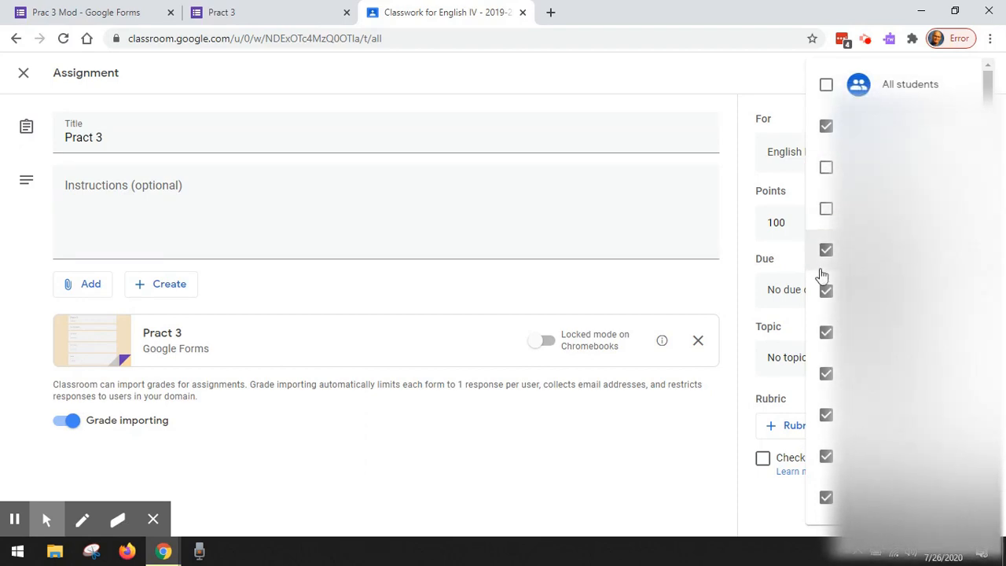
{"action": "left_click", "coordinate": [826, 332]}
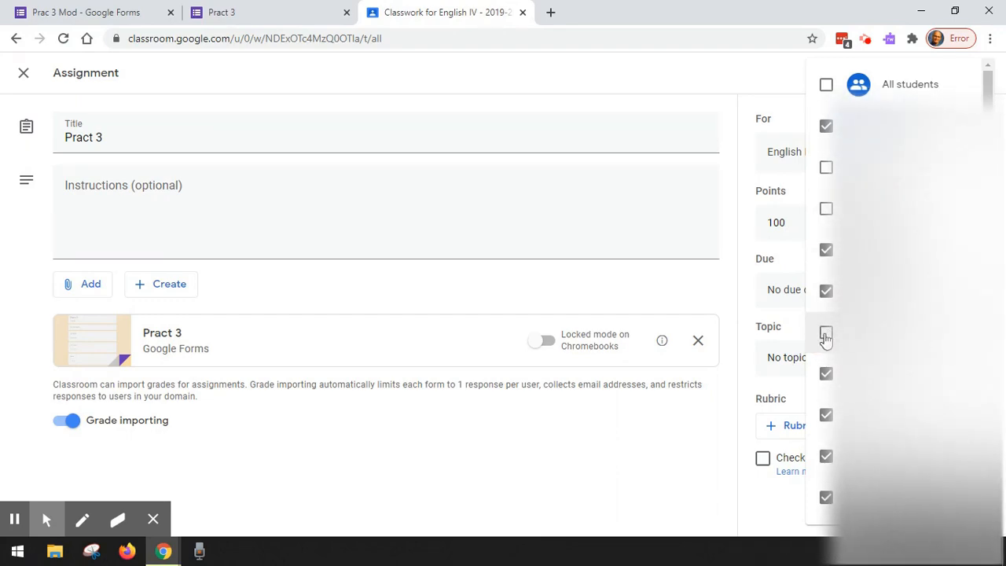
{"action": "scroll", "coordinate": [865, 368], "scroll_direction": "down", "scroll_amount": 2}
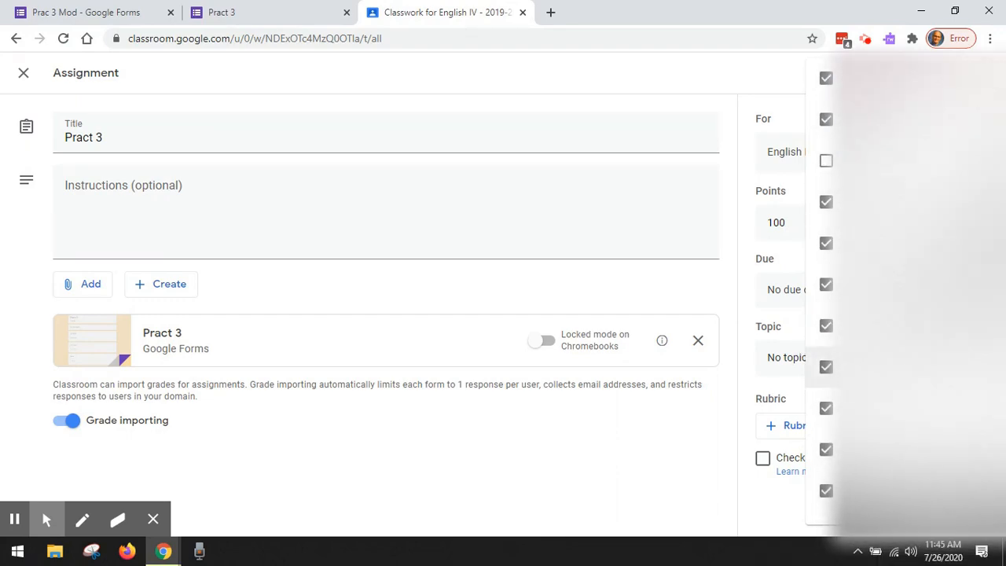
{"action": "left_click", "coordinate": [827, 449]}
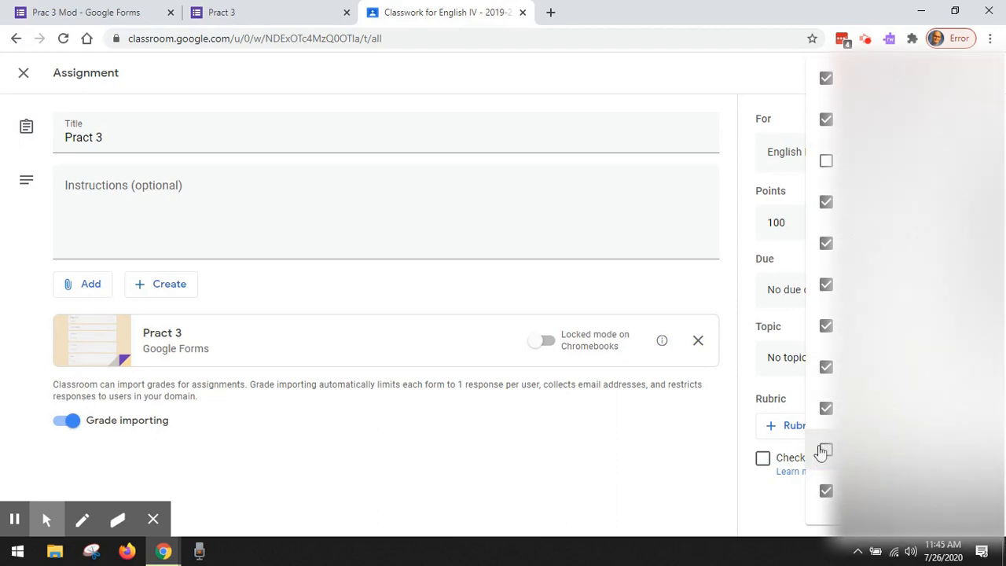
{"action": "left_click", "coordinate": [617, 465]}
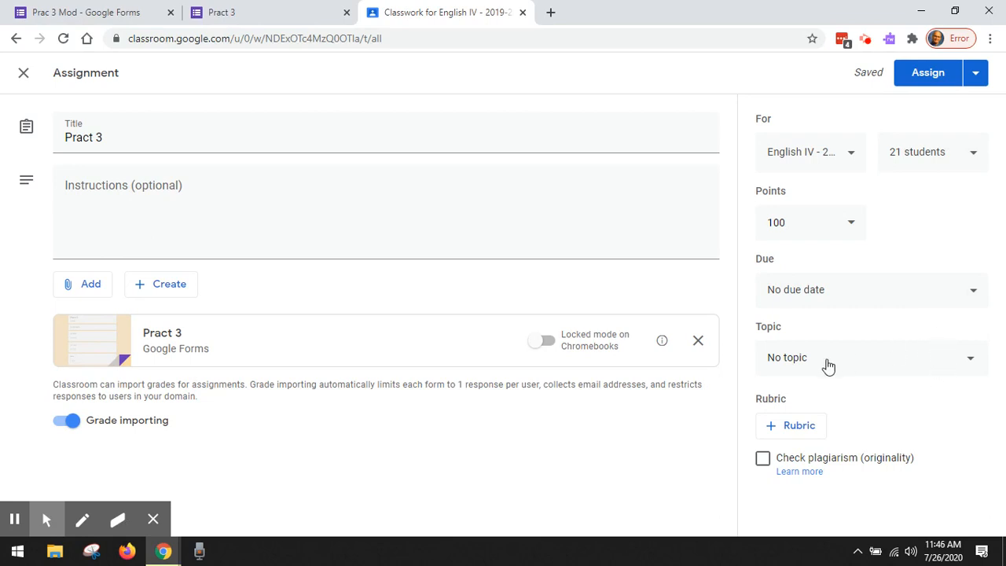
{"action": "left_click", "coordinate": [936, 83]}
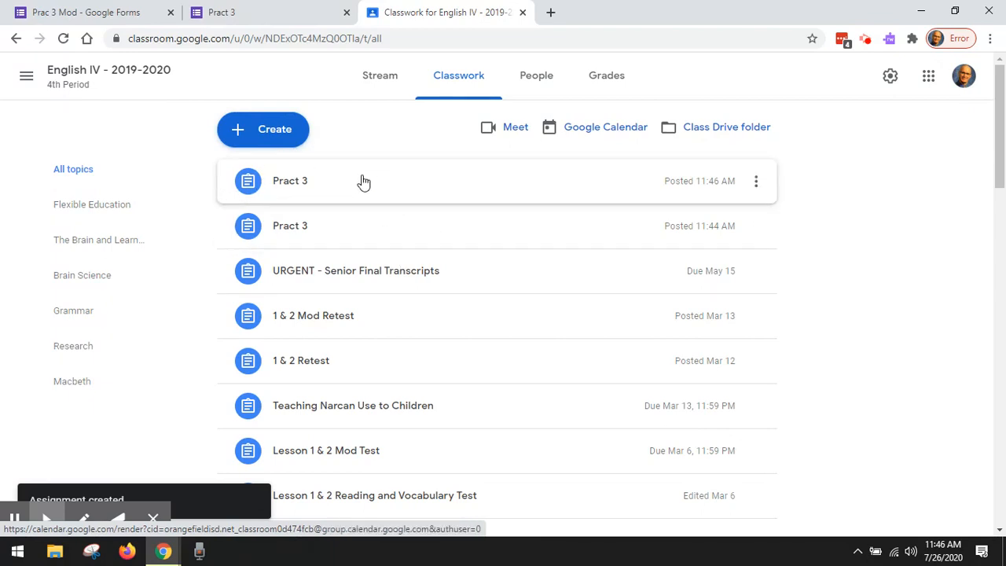
Step: Review the two Pract 3 posts in the class stream and classwork list, checking which student group each one targets
{"action": "left_click", "coordinate": [393, 86]}
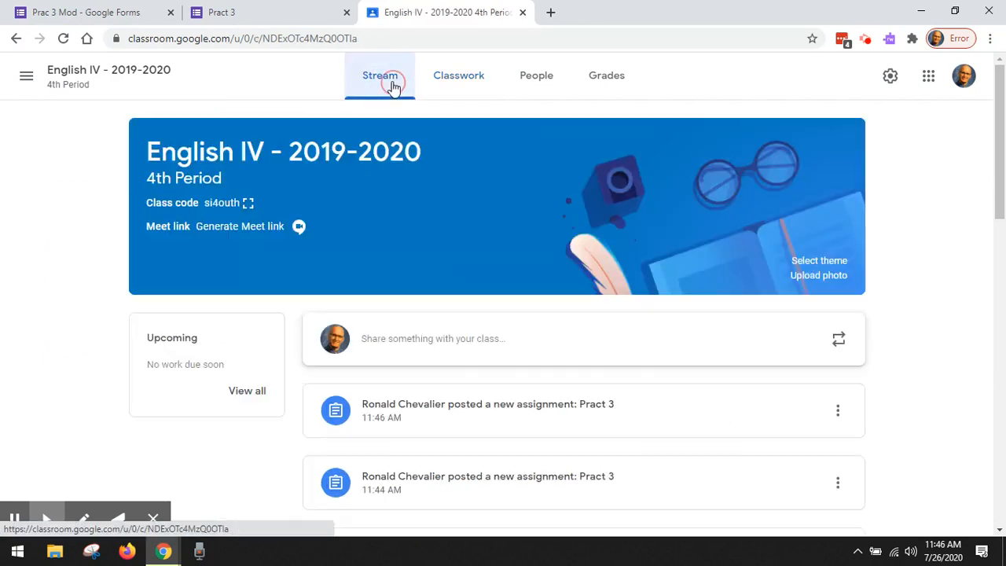
{"action": "scroll", "coordinate": [840, 211], "scroll_direction": "down", "scroll_amount": 2}
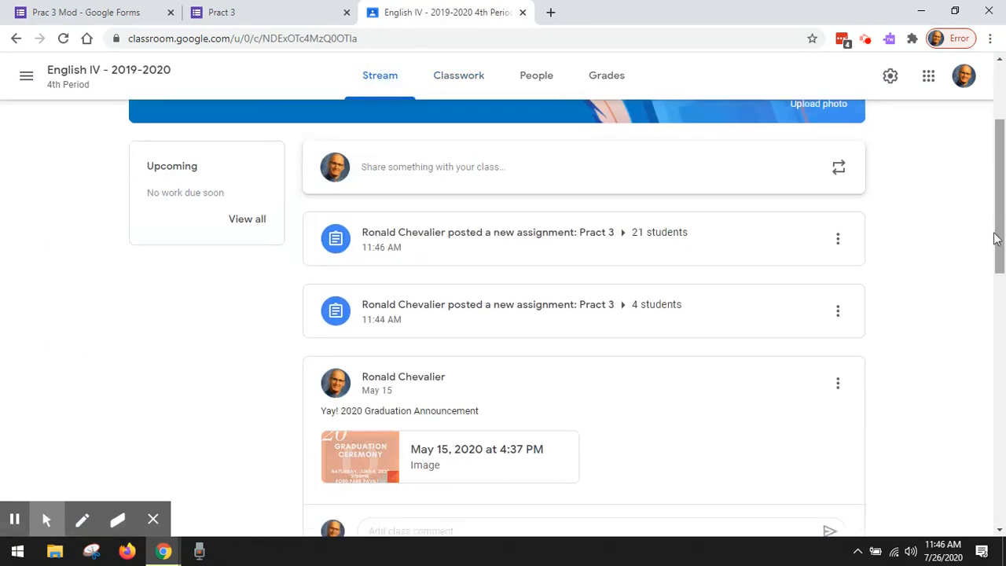
{"action": "scroll", "coordinate": [959, 246], "scroll_direction": "up", "scroll_amount": 2}
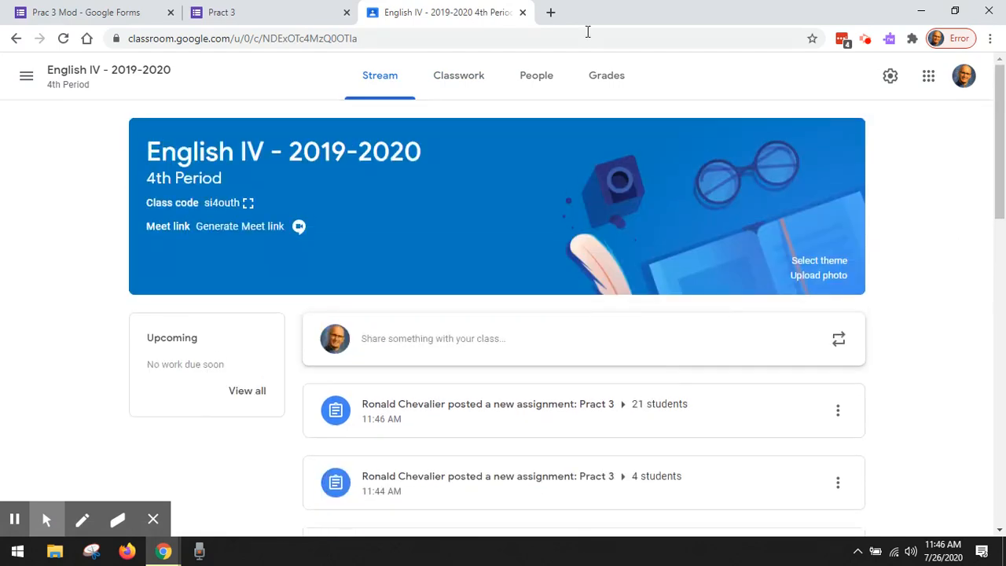
{"action": "left_click", "coordinate": [466, 76]}
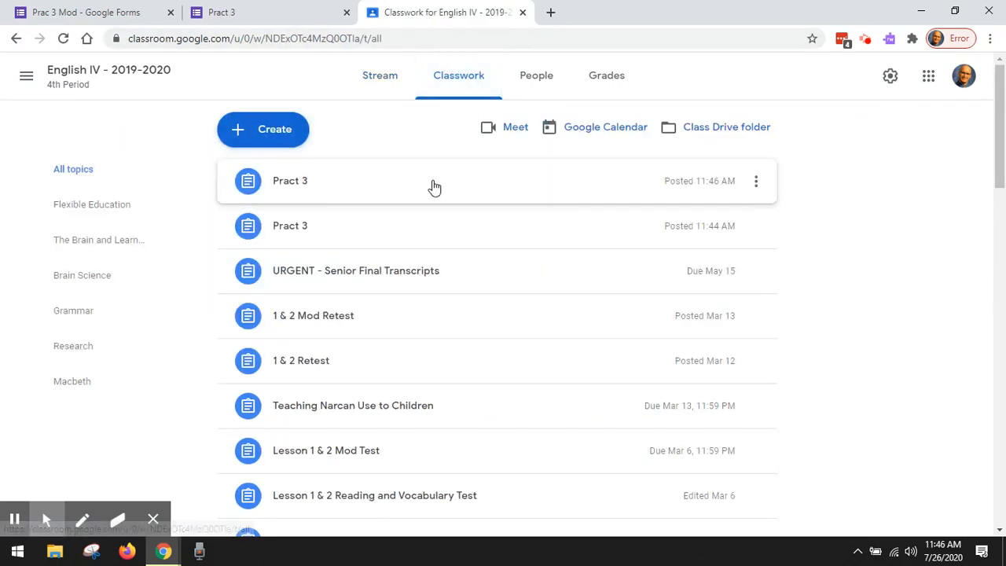
{"action": "left_click", "coordinate": [379, 85]}
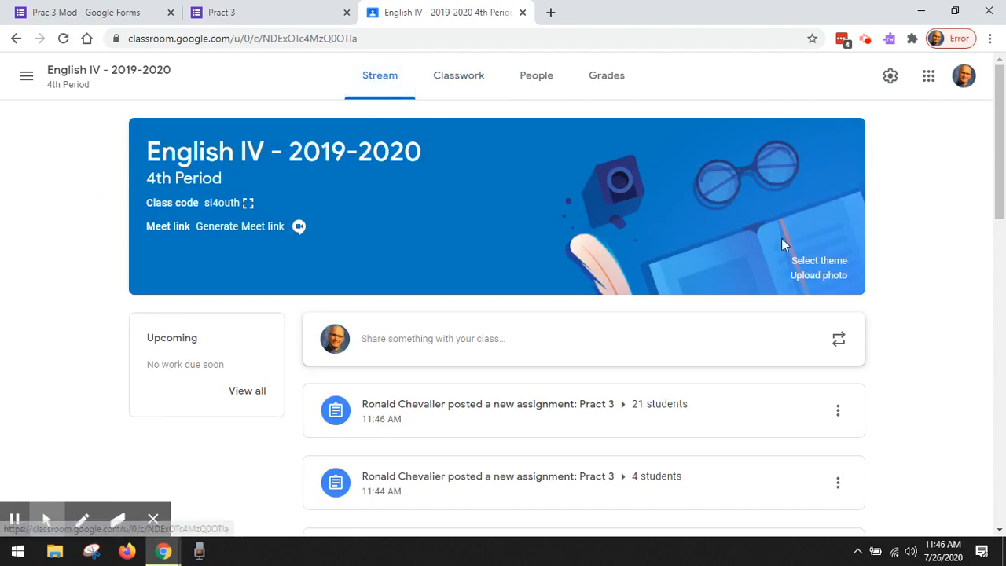
{"action": "scroll", "coordinate": [808, 247], "scroll_direction": "down", "scroll_amount": 4}
{"action": "scroll", "coordinate": [804, 244], "scroll_direction": "up", "scroll_amount": 4}
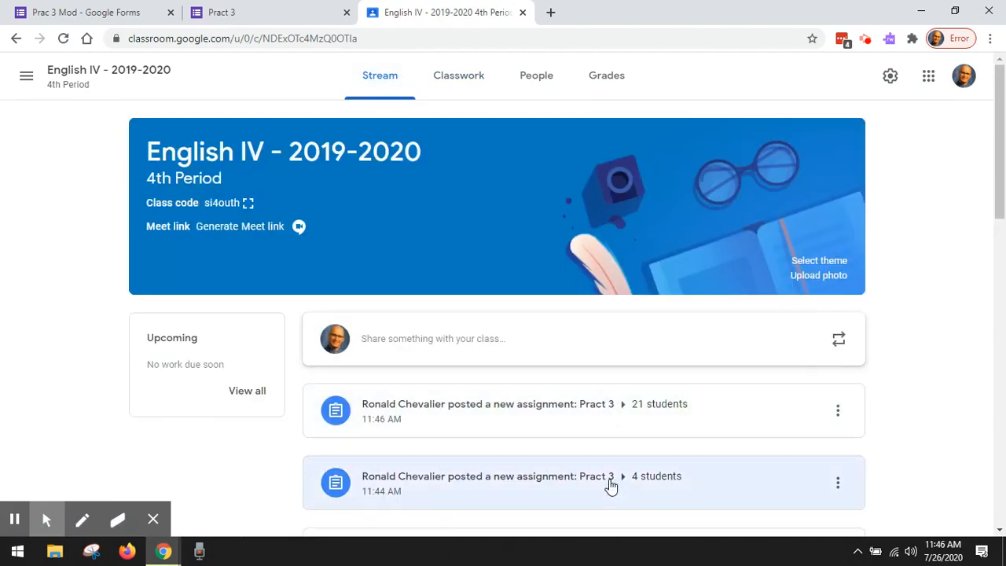
{"action": "scroll", "coordinate": [610, 492], "scroll_direction": "down", "scroll_amount": 2}
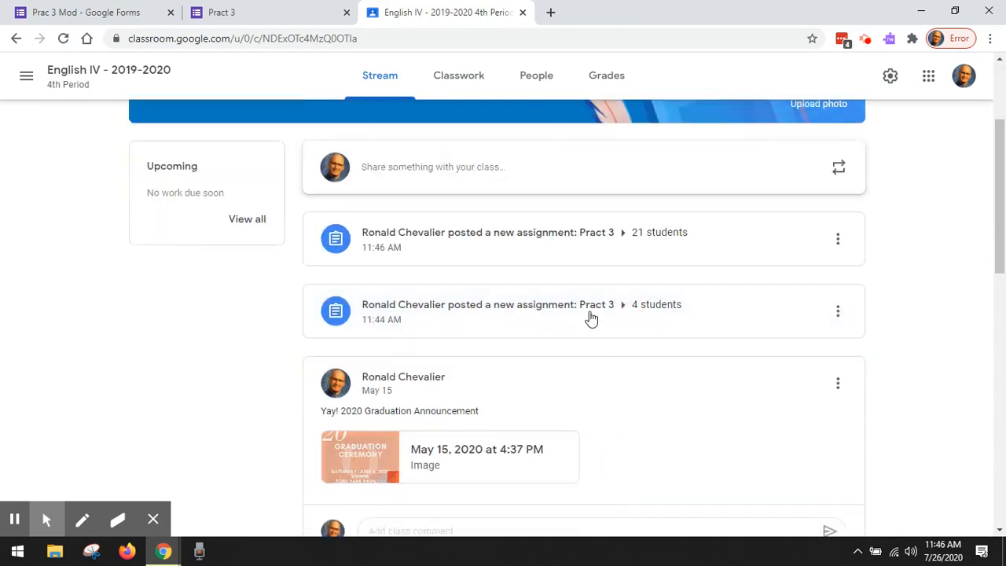